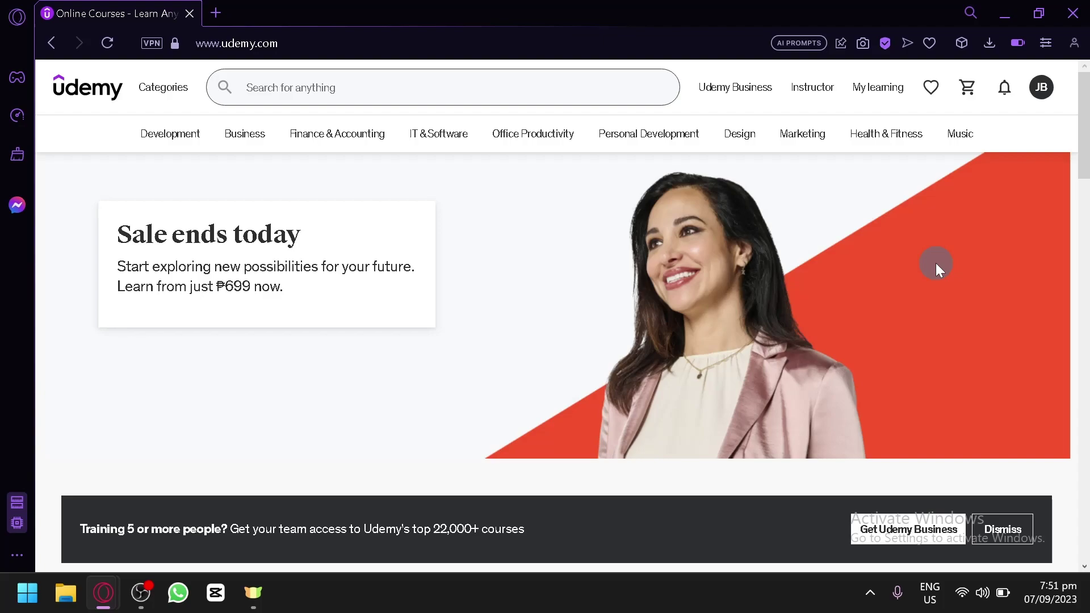
Browse the homepage recommendations, then switch to the Instructor area from the header.
{"action": "scroll", "coordinate": [311, 199], "scroll_direction": "down", "scroll_amount": 8}
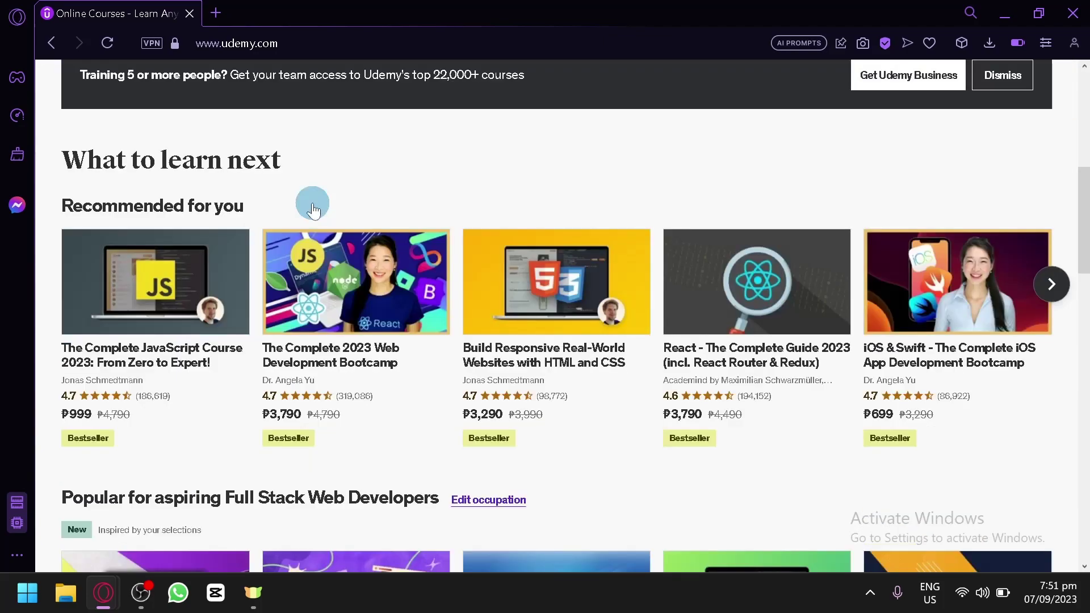
{"action": "scroll", "coordinate": [318, 210], "scroll_direction": "down", "scroll_amount": 2}
{"action": "scroll", "coordinate": [703, 194], "scroll_direction": "down", "scroll_amount": 4}
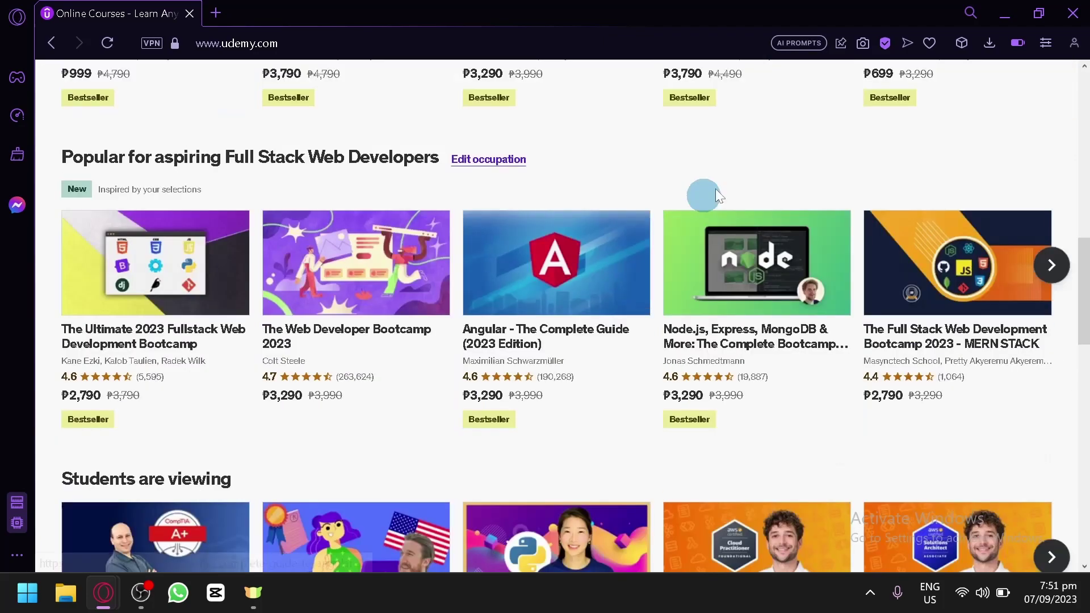
{"action": "scroll", "coordinate": [275, 267], "scroll_direction": "down", "scroll_amount": 2}
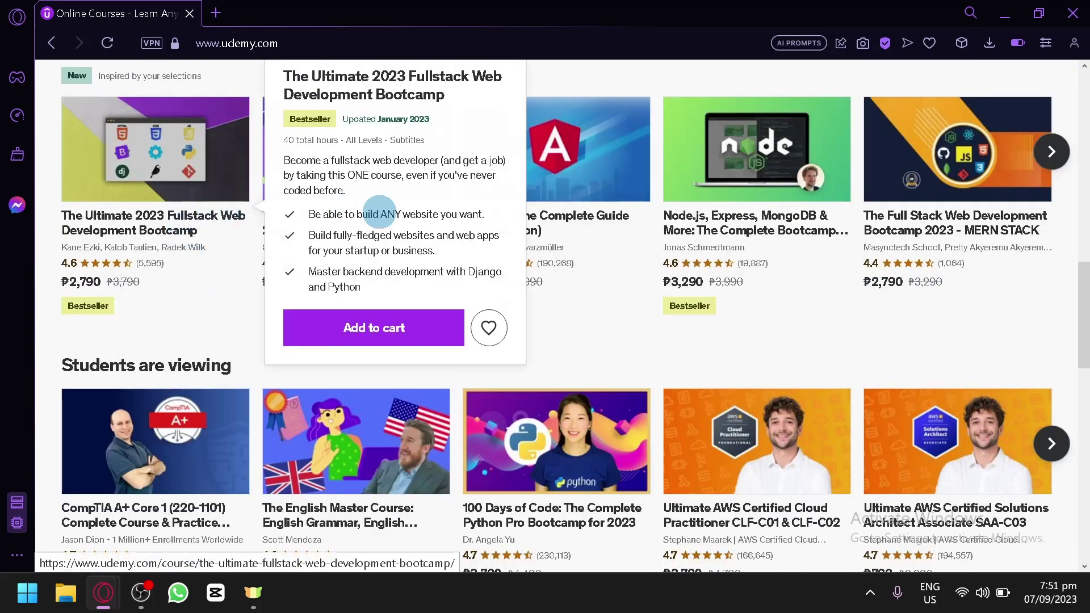
{"action": "scroll", "coordinate": [711, 384], "scroll_direction": "down", "scroll_amount": 4}
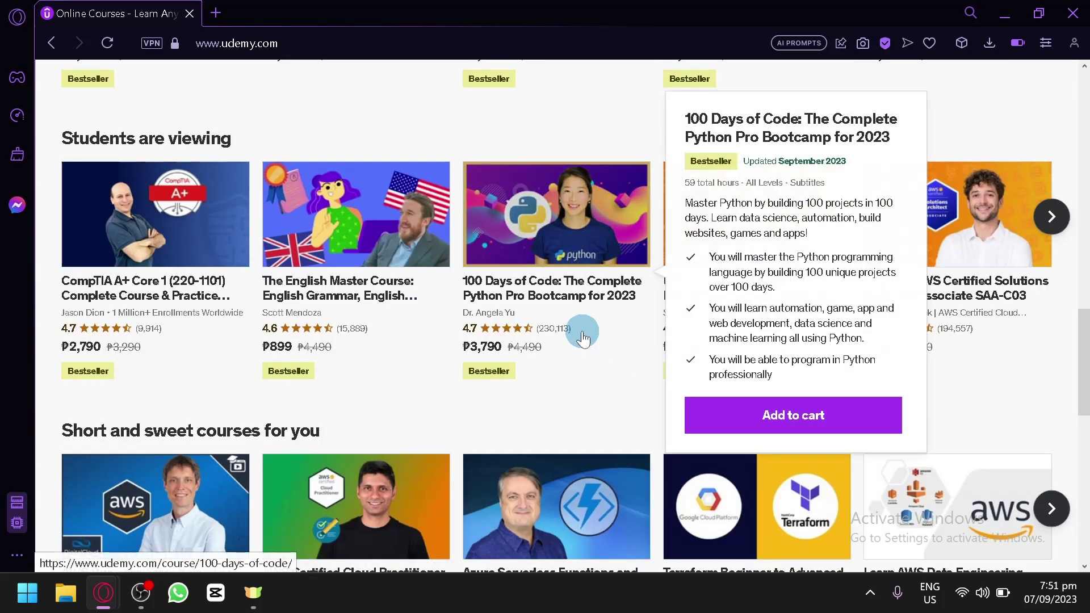
{"action": "scroll", "coordinate": [461, 390], "scroll_direction": "up", "scroll_amount": 15}
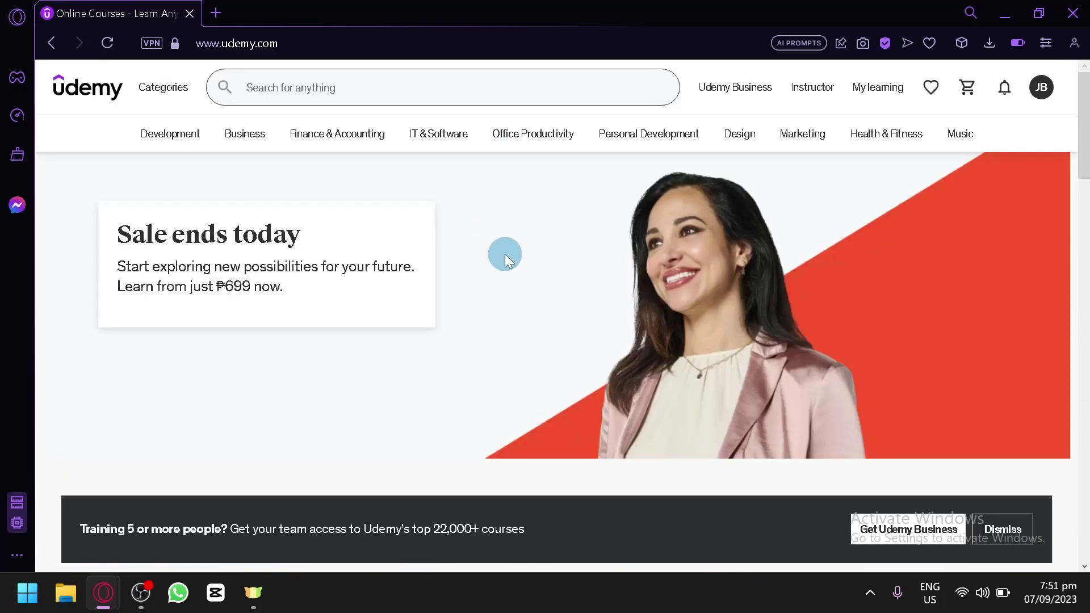
{"action": "scroll", "coordinate": [505, 254], "scroll_direction": "down", "scroll_amount": 14}
{"action": "scroll", "coordinate": [517, 308], "scroll_direction": "up", "scroll_amount": 14}
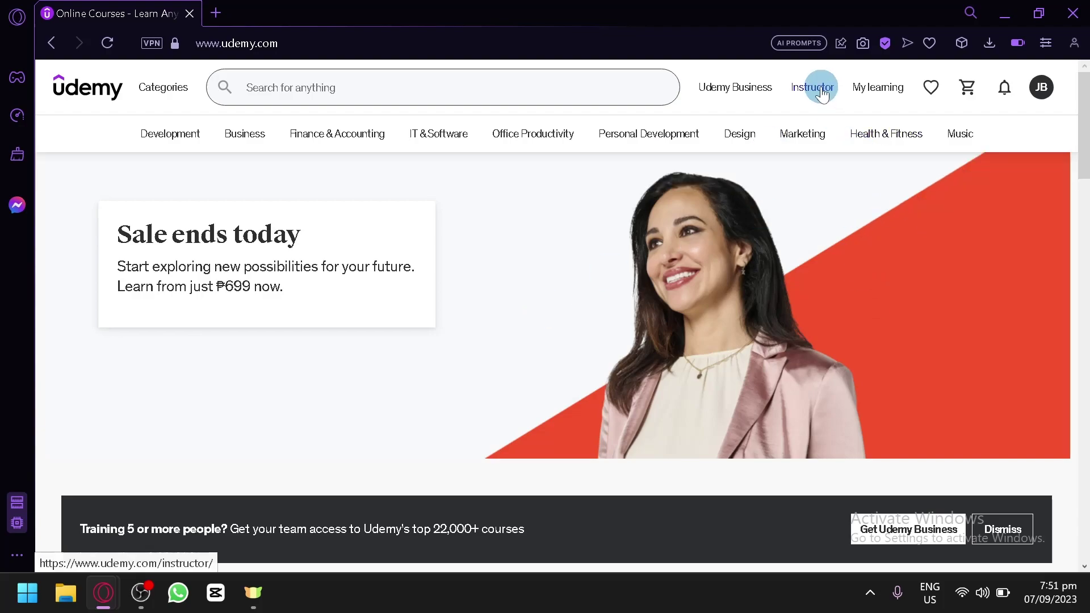
{"action": "scroll", "coordinate": [821, 92], "scroll_direction": "up", "scroll_amount": 5}
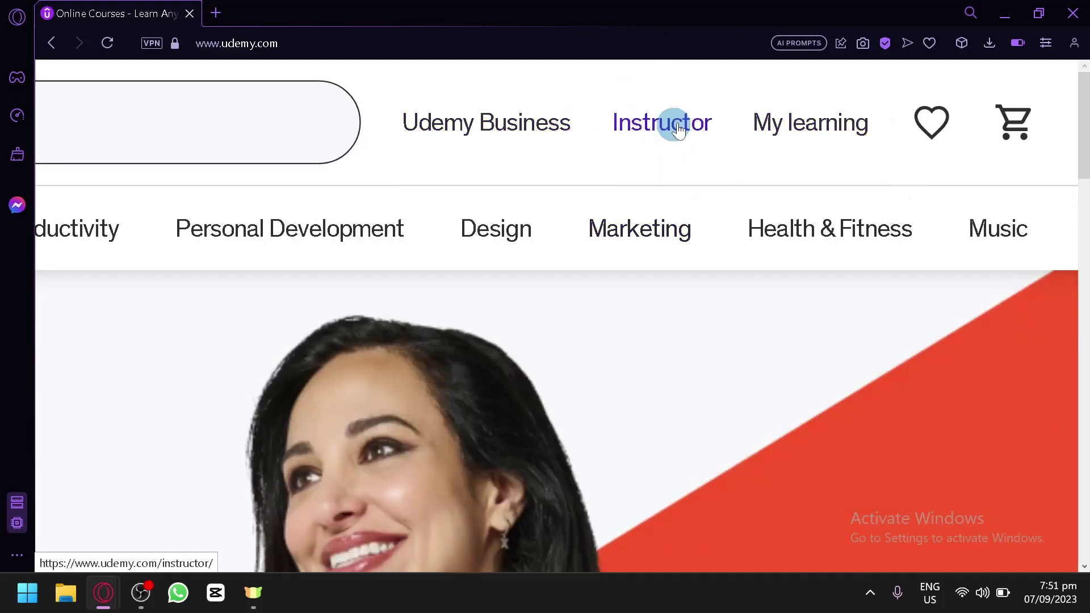
{"action": "scroll", "coordinate": [652, 136], "scroll_direction": "up", "scroll_amount": 5}
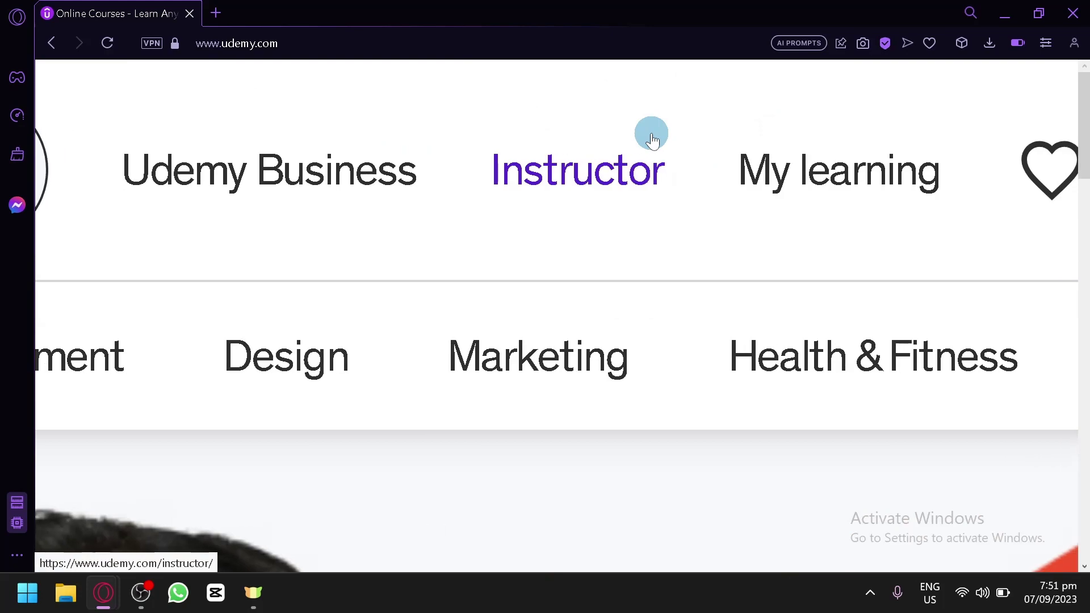
{"action": "left_click", "coordinate": [603, 172]}
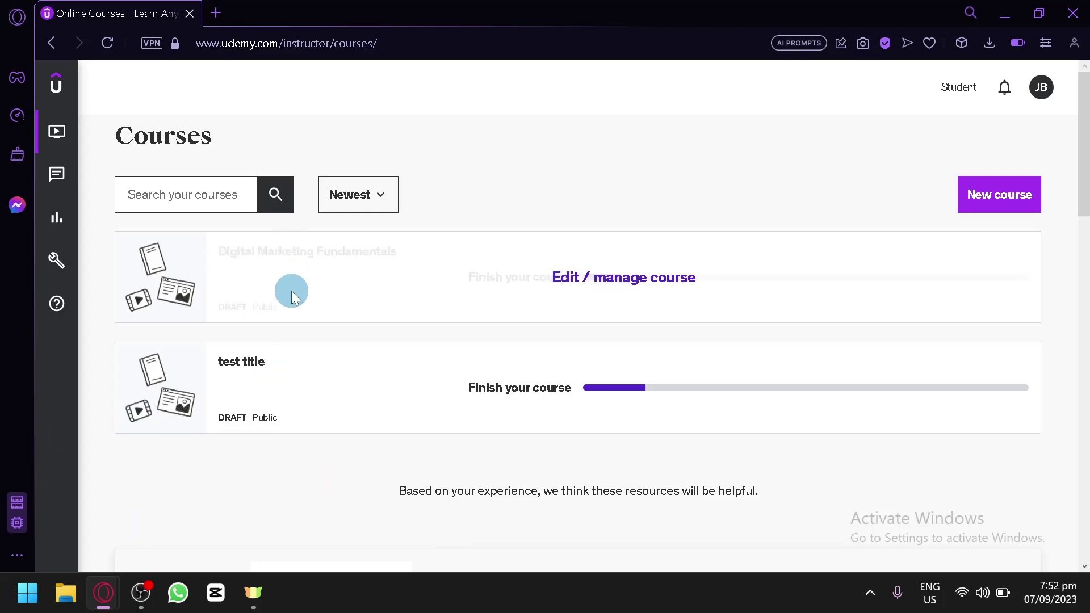
{"action": "mouse_move", "coordinate": [414, 260]}
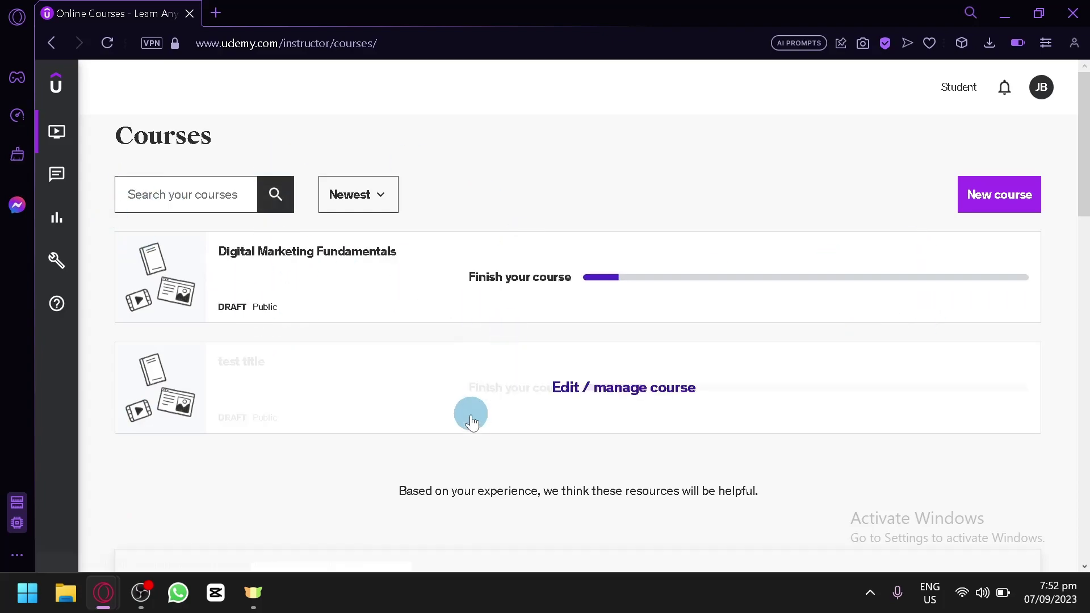
{"action": "mouse_move", "coordinate": [73, 172]}
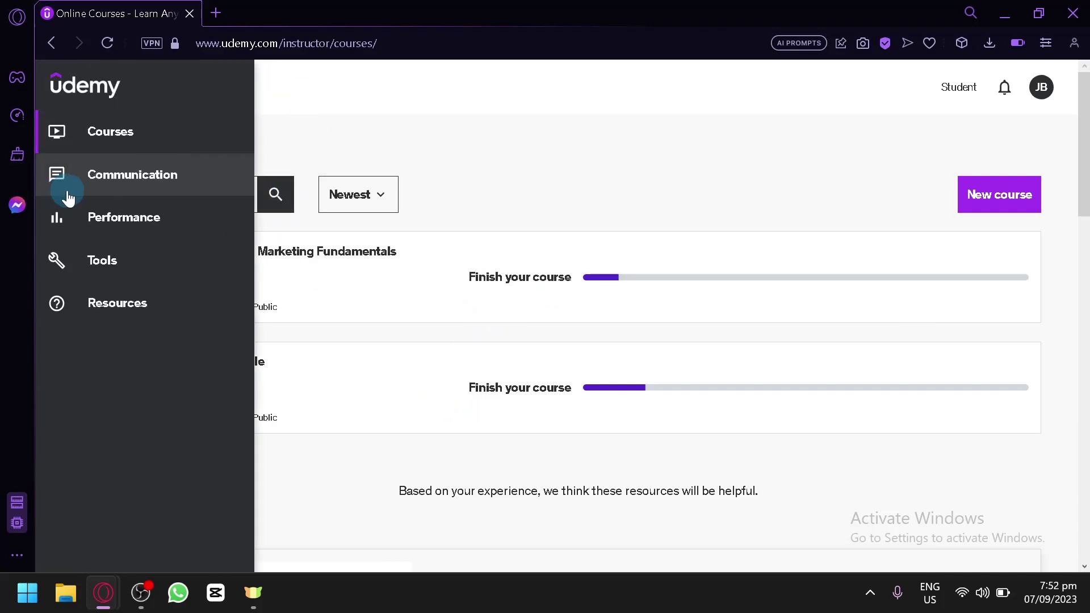
{"action": "left_click", "coordinate": [70, 191]}
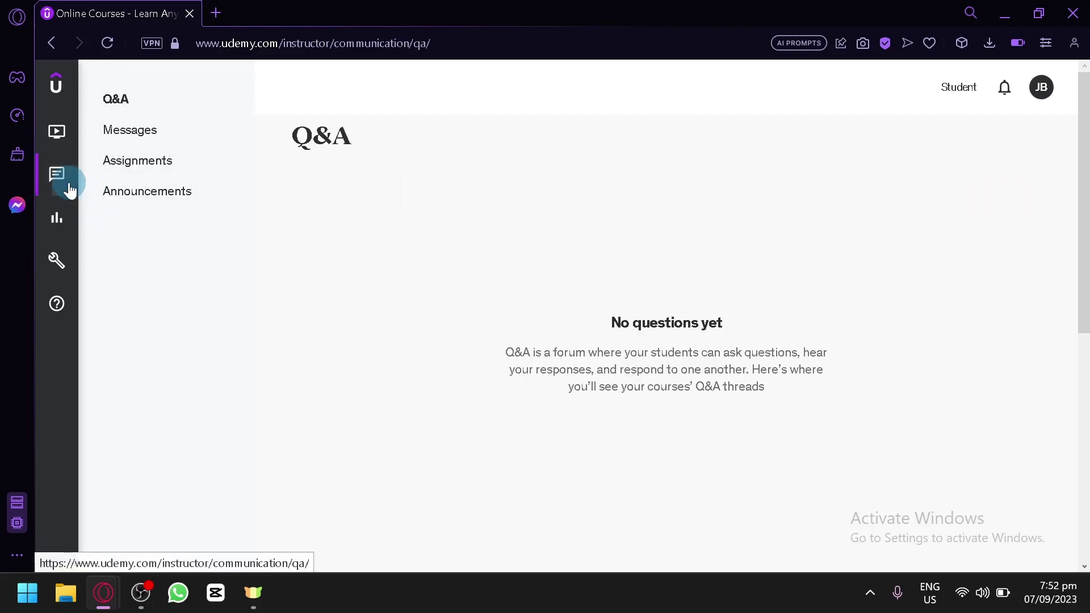
{"action": "left_click", "coordinate": [171, 139]}
{"action": "left_click", "coordinate": [174, 160]}
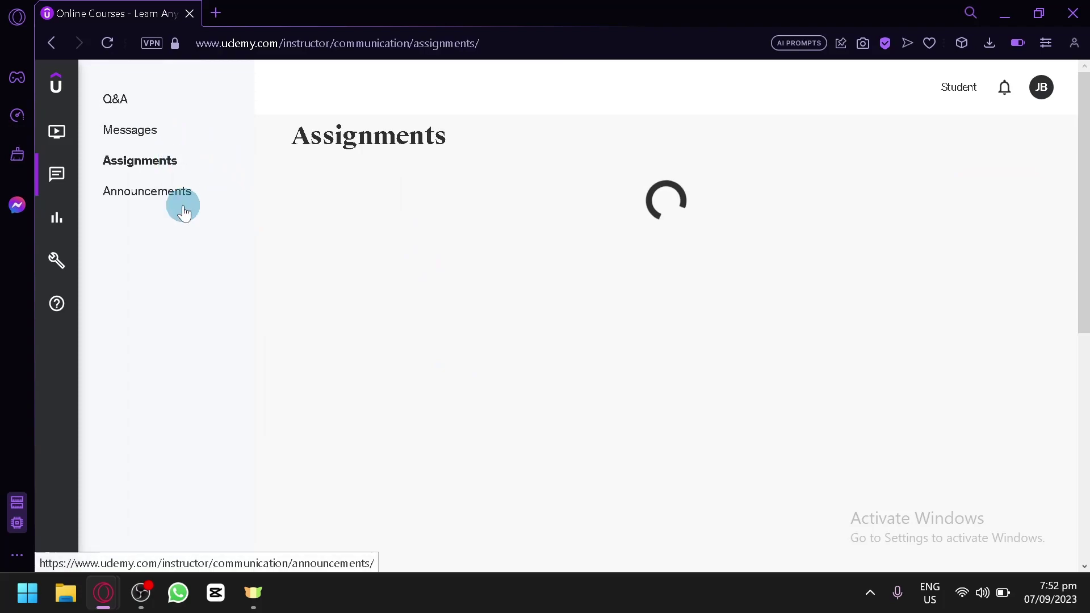
{"action": "left_click", "coordinate": [182, 208]}
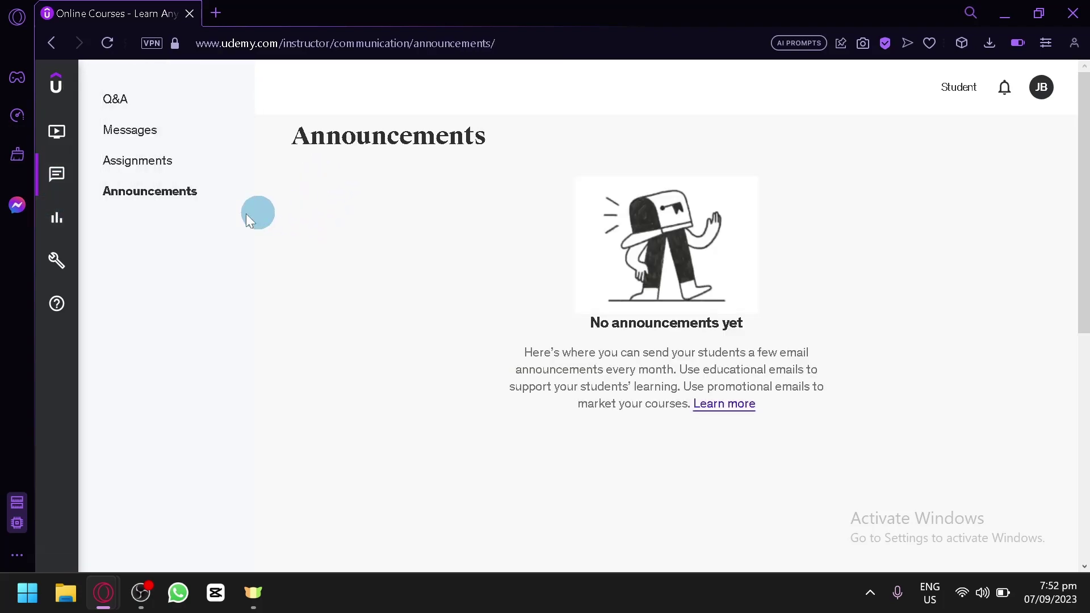
{"action": "left_click", "coordinate": [73, 224]}
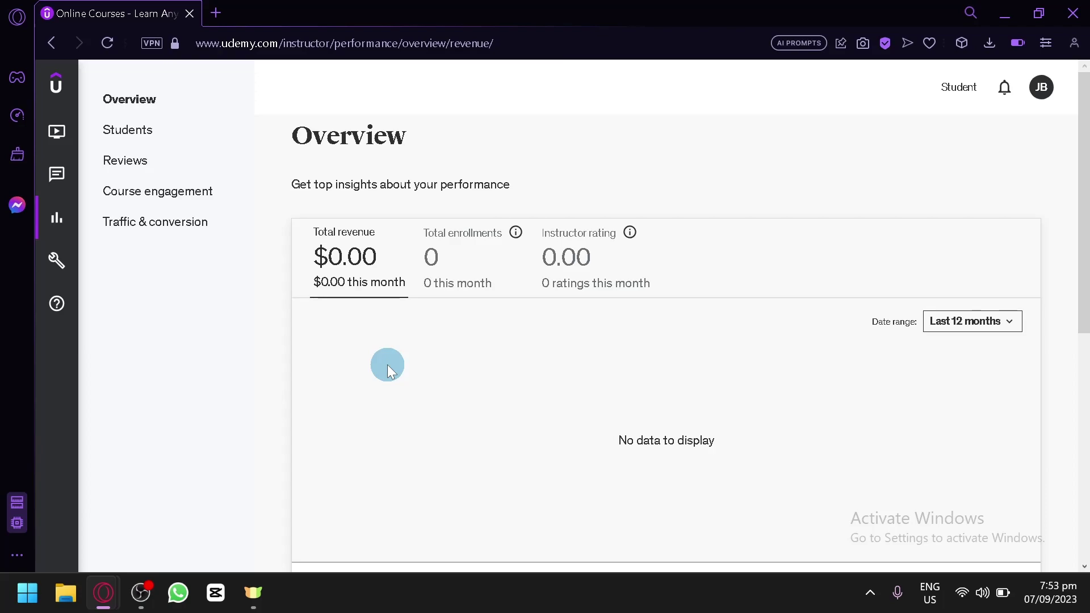
{"action": "left_click", "coordinate": [76, 265]}
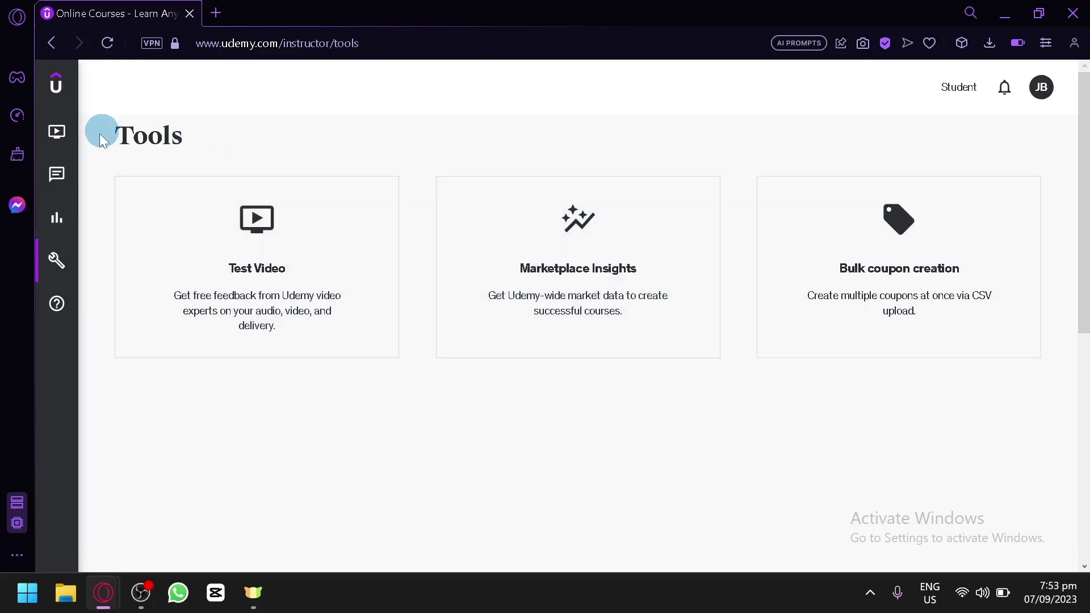
{"action": "left_click", "coordinate": [68, 141]}
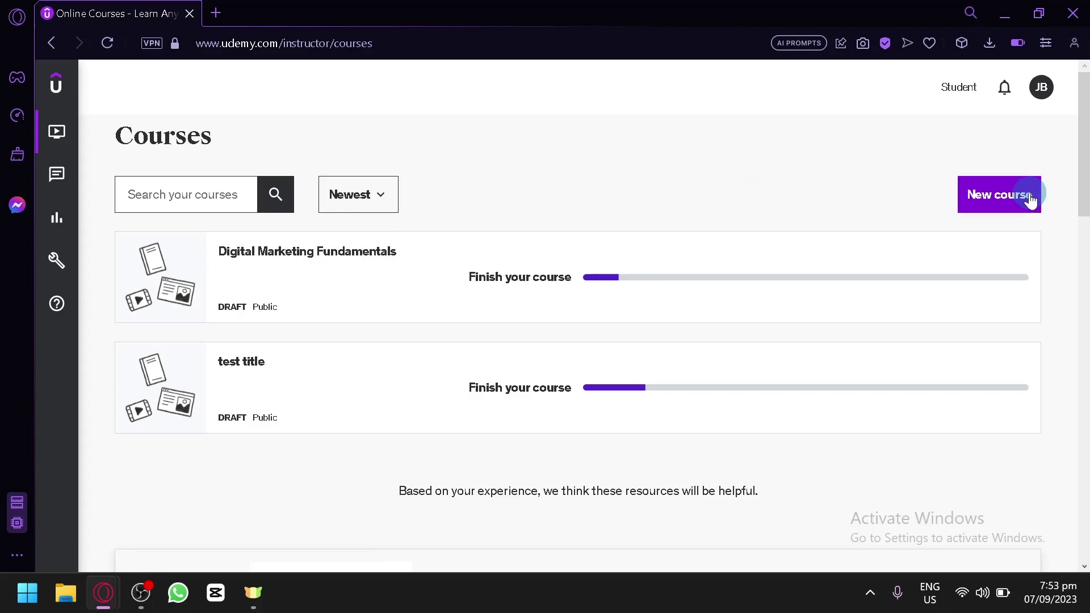
Start a new course and choose Course as the course type.
{"action": "left_click", "coordinate": [1008, 199]}
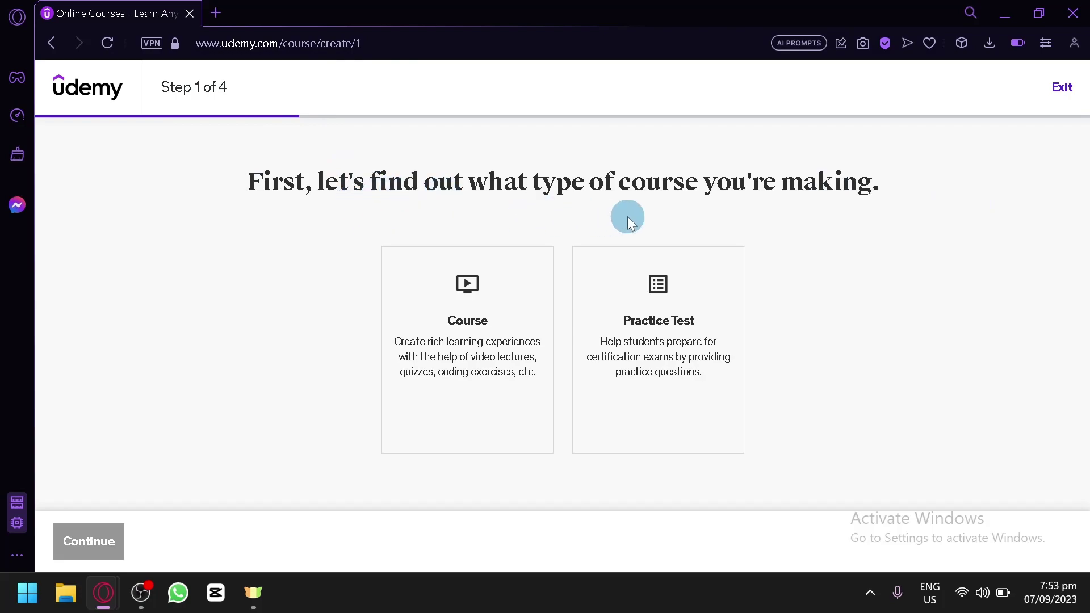
{"action": "key", "text": "ctrl+plus"}
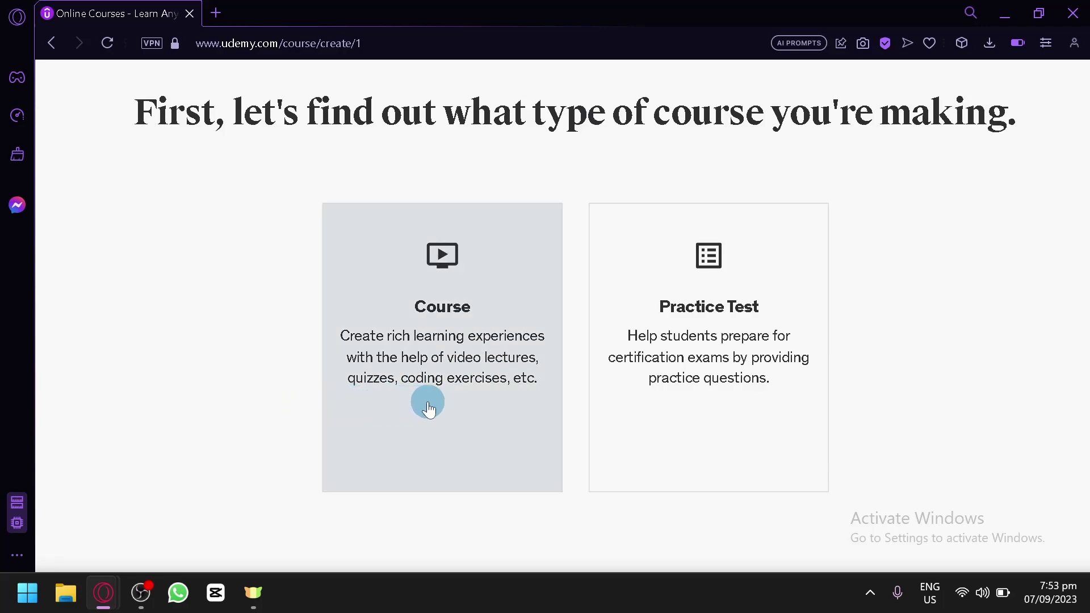
{"action": "left_click", "coordinate": [455, 337]}
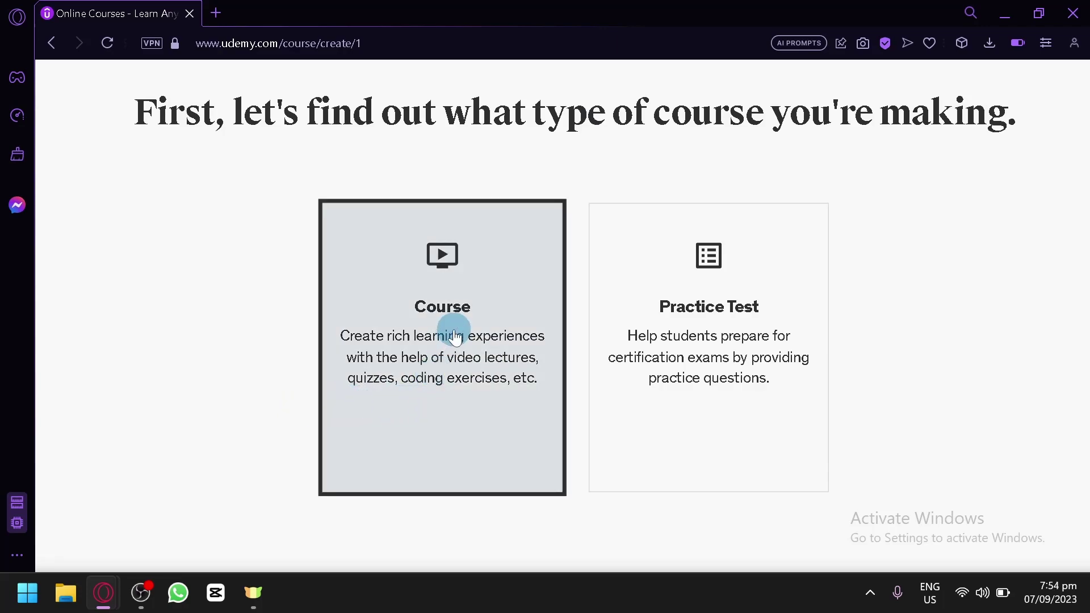
{"action": "key", "text": "ctrl+minus"}
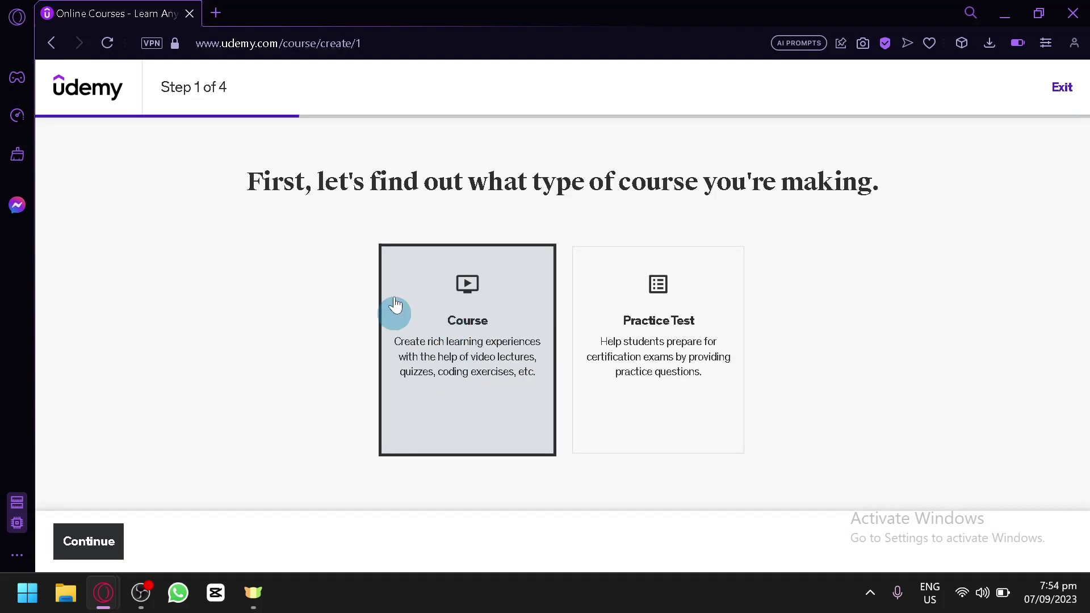
{"action": "left_click", "coordinate": [121, 544]}
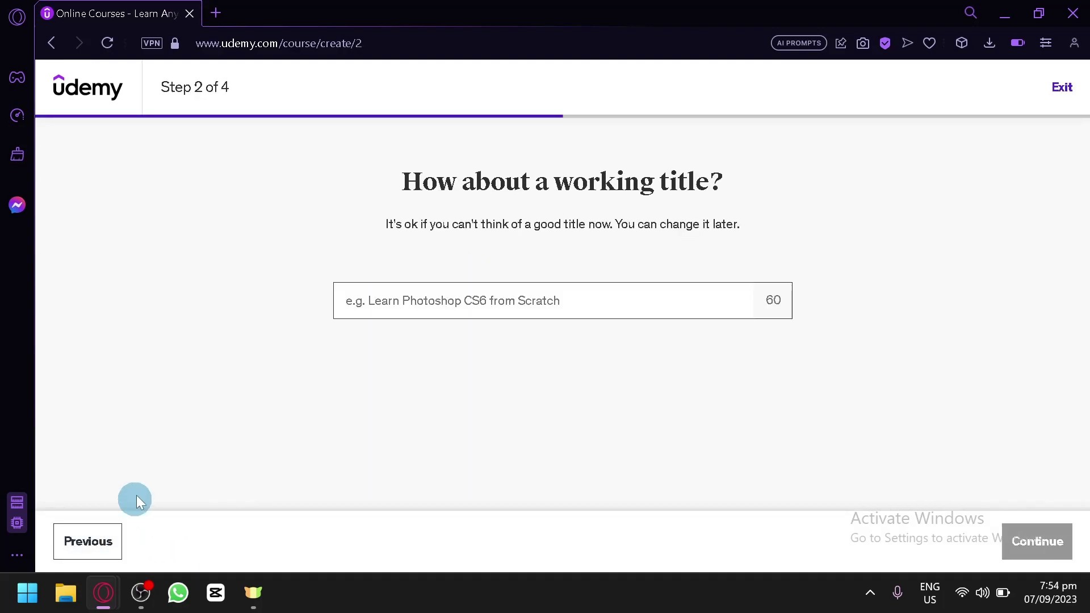
Enter 'Online course' as the working title and continue to step 3.
{"action": "left_click", "coordinate": [517, 298]}
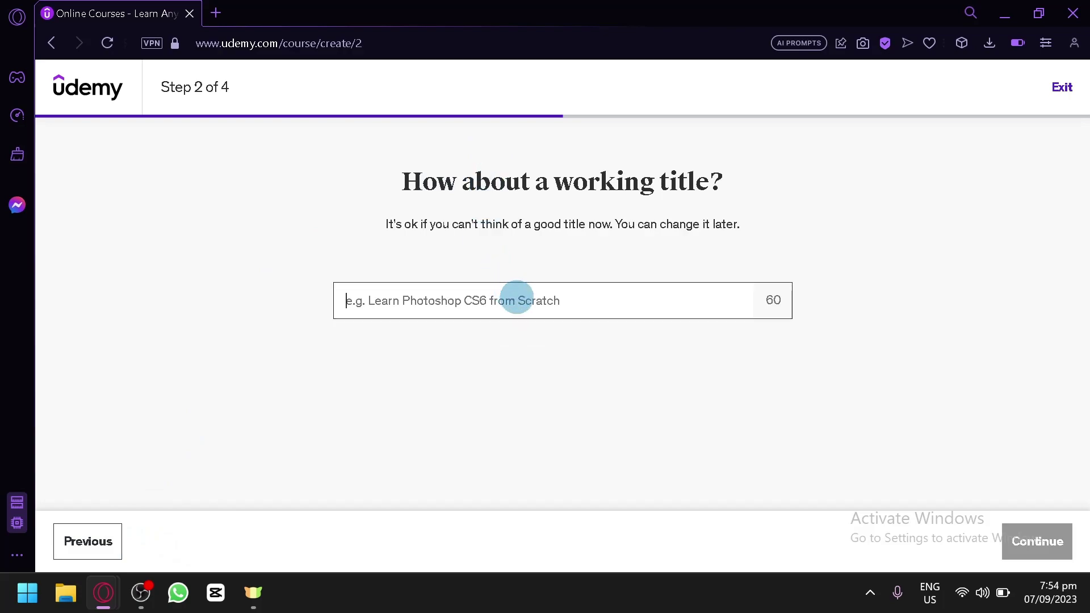
{"action": "left_click", "coordinate": [516, 298]}
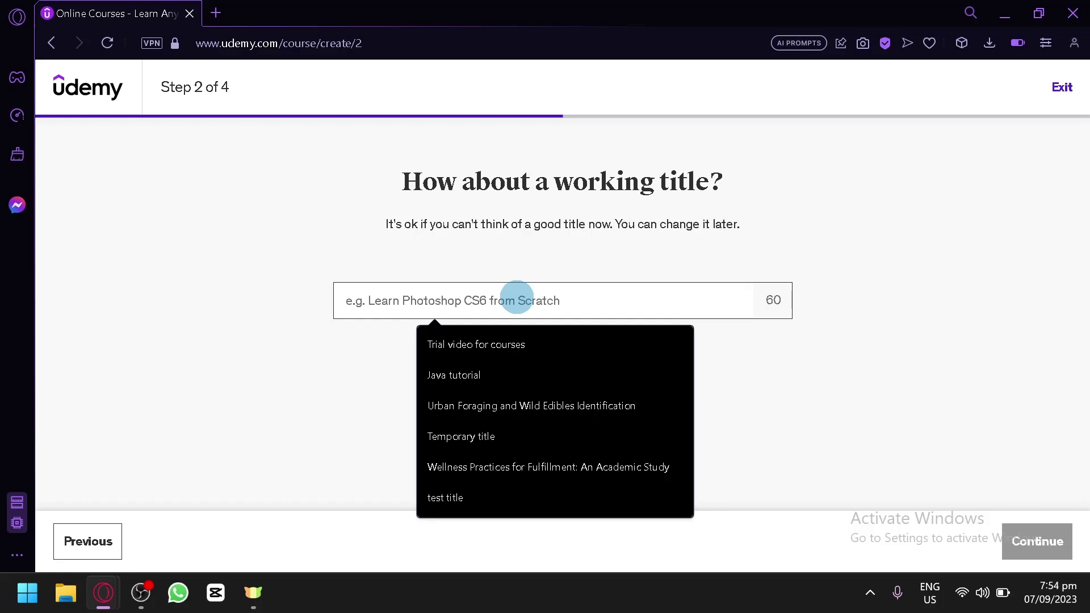
{"action": "type", "text": "Online cour"}
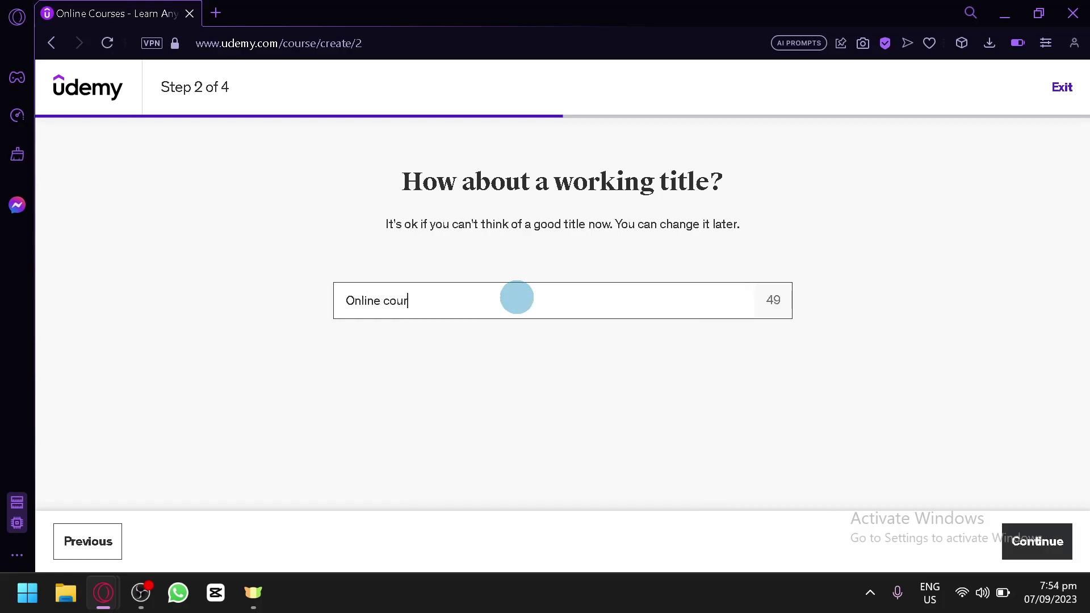
{"action": "type", "text": "se"}
{"action": "key", "text": "BackSpace"}
{"action": "type", "text": "e"}
{"action": "left_click_drag", "start_coordinate": [635, 224], "coordinate": [712, 225]}
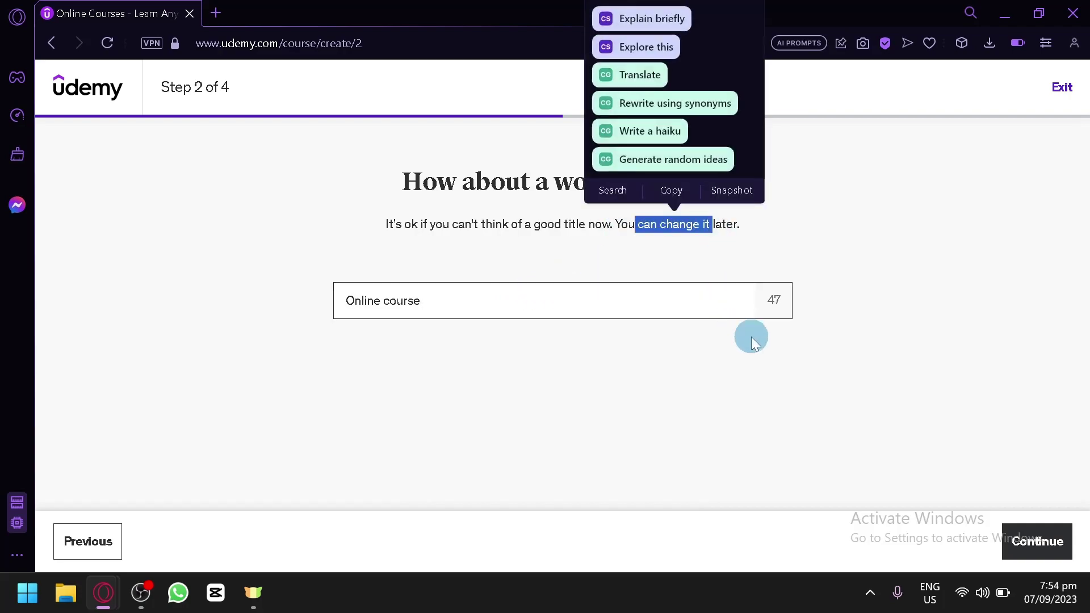
{"action": "left_click", "coordinate": [724, 356]}
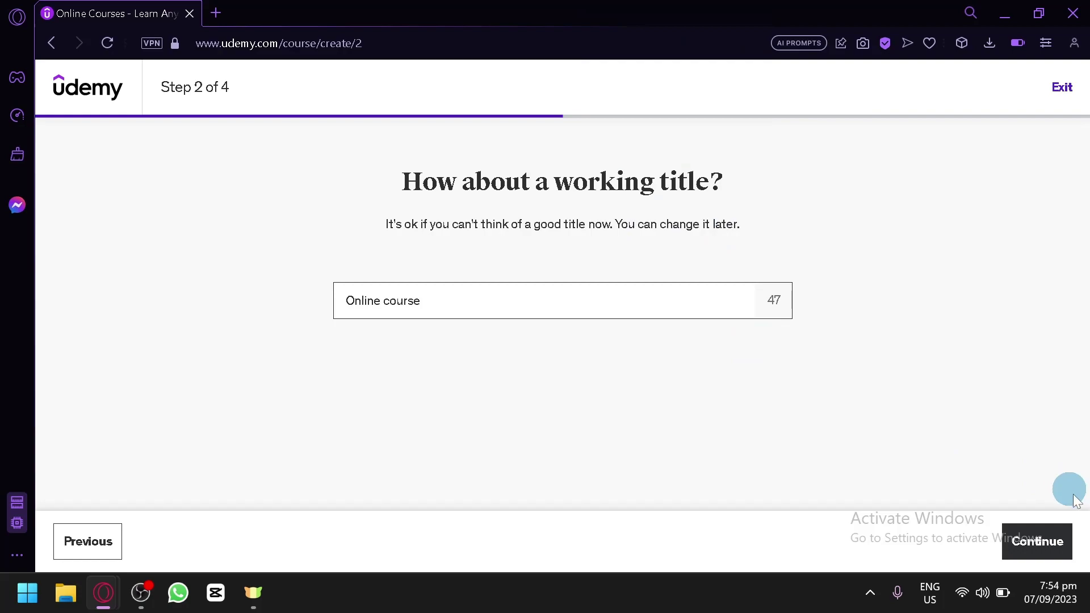
{"action": "left_click", "coordinate": [1059, 536]}
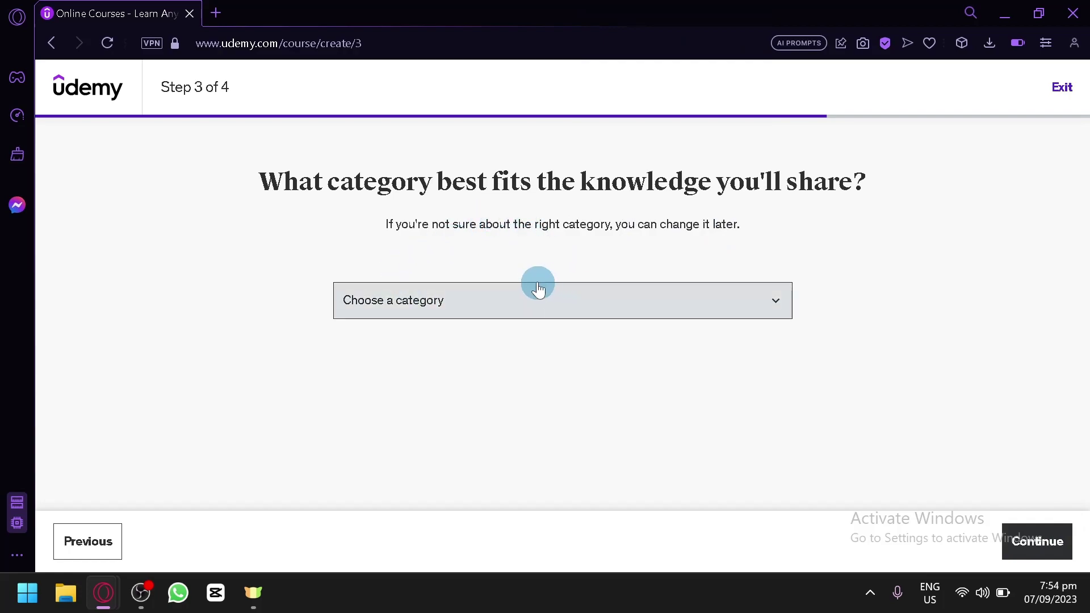
Pick 'I don't know yet' from the category list and continue to step 4.
{"action": "left_click", "coordinate": [591, 310]}
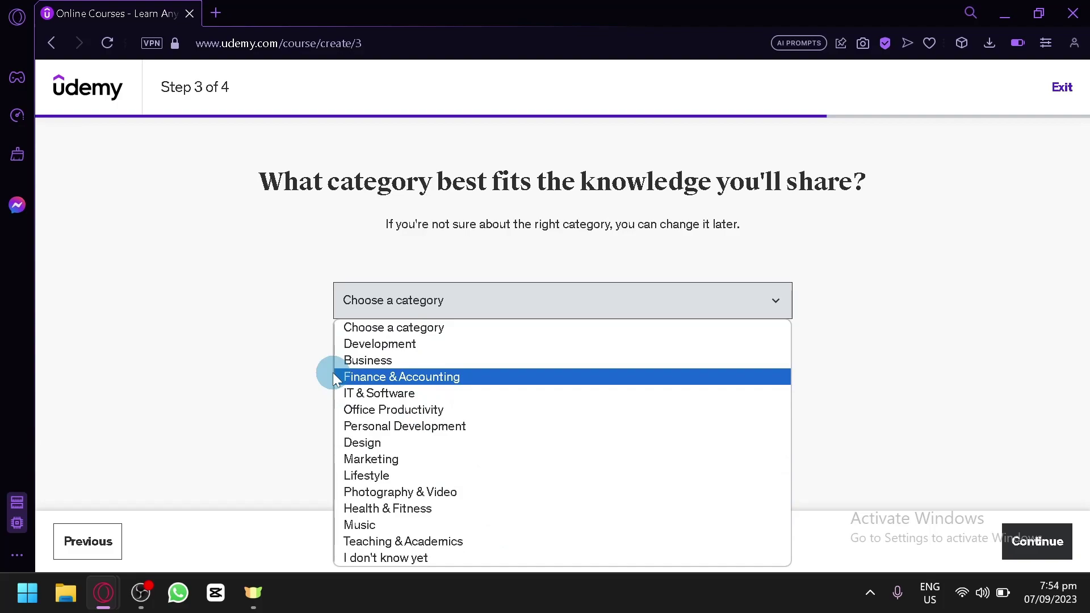
{"action": "left_click", "coordinate": [449, 559]}
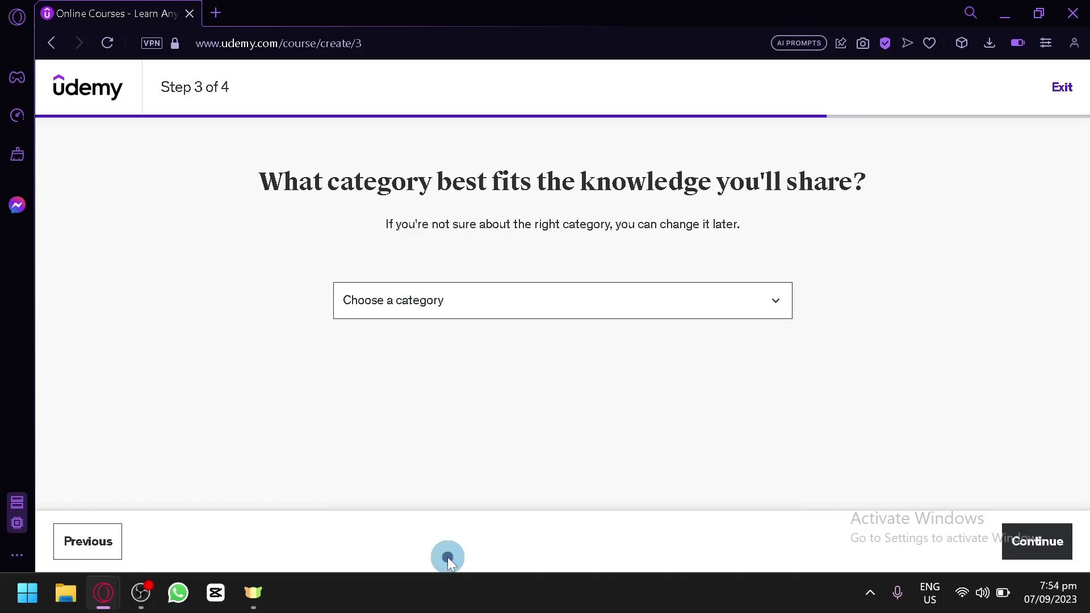
{"action": "left_click", "coordinate": [1052, 530]}
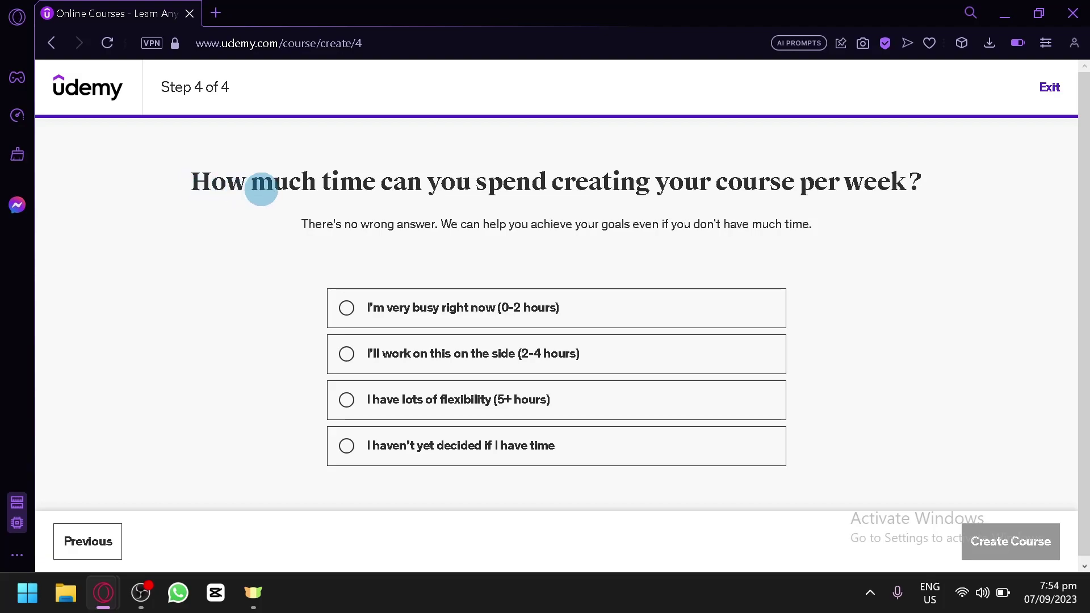
Mark weekly time as 'I haven't yet decided' and create the draft course.
{"action": "left_click_drag", "start_coordinate": [248, 219], "coordinate": [464, 244]}
{"action": "left_click", "coordinate": [468, 245]}
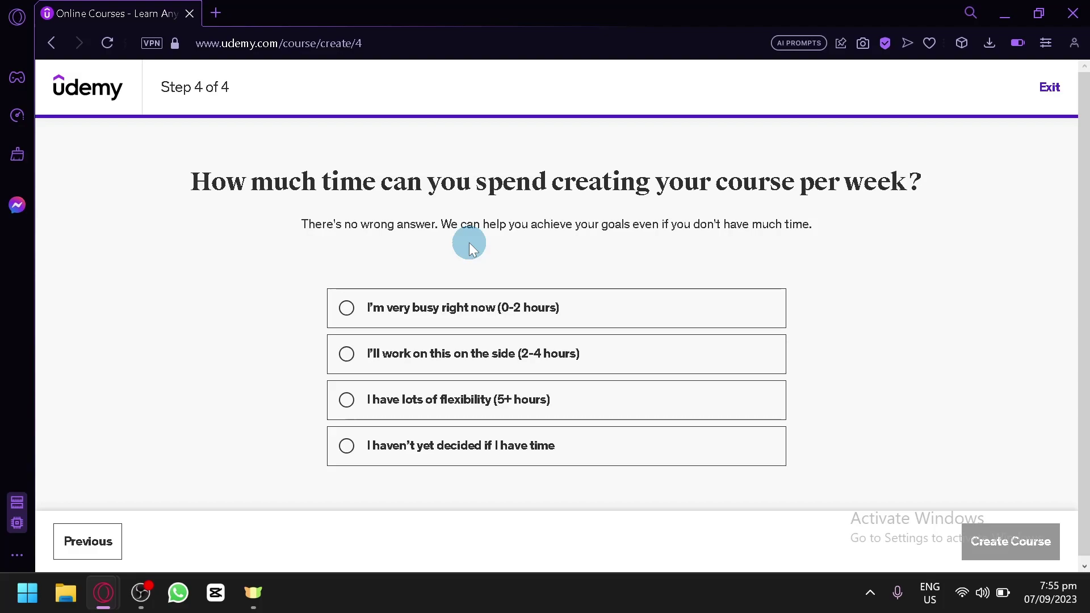
{"action": "left_click", "coordinate": [571, 464]}
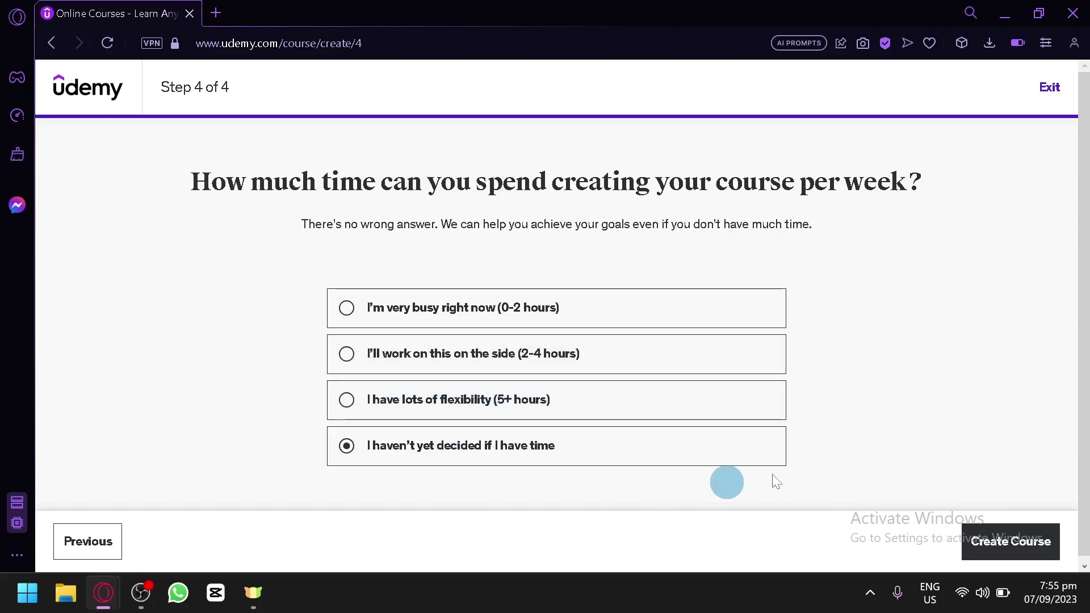
{"action": "left_click", "coordinate": [1018, 536]}
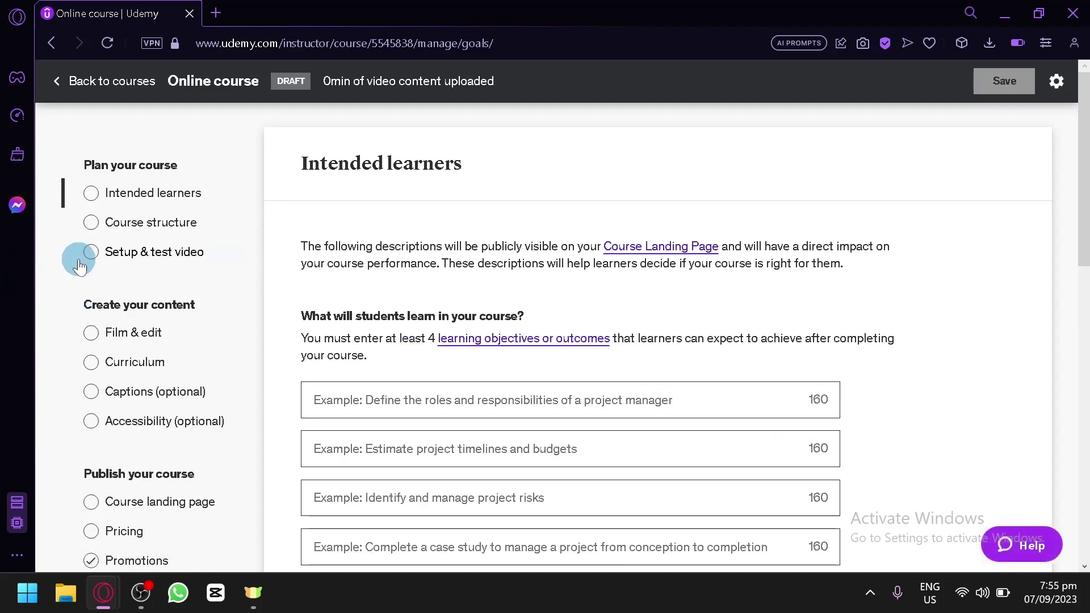
Fill the first learning objective with the Java coding statement from autofill.
{"action": "scroll", "coordinate": [79, 266], "scroll_direction": "up", "scroll_amount": 4}
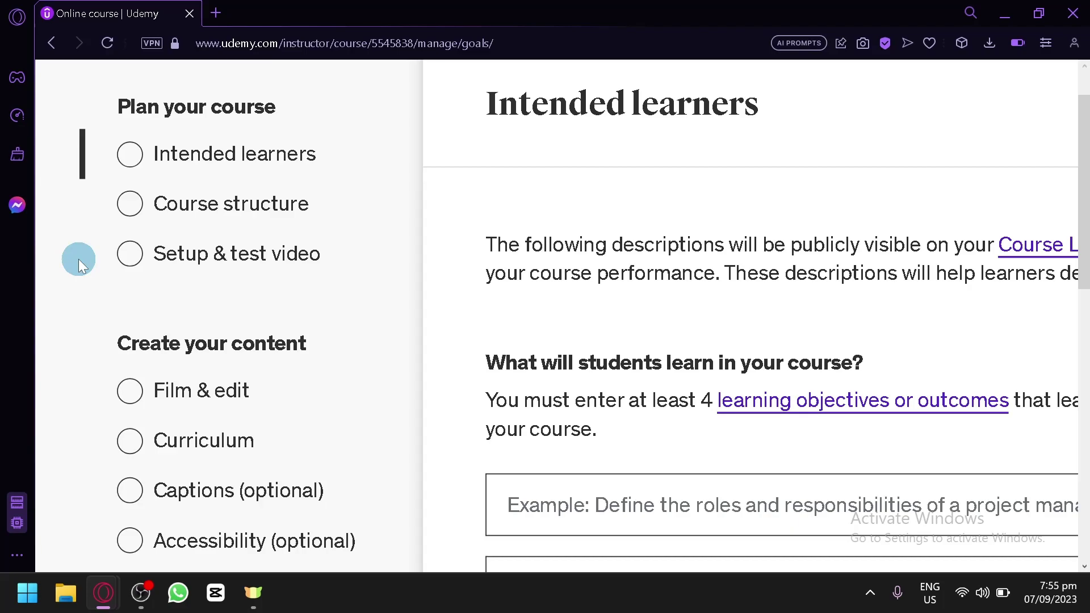
{"action": "scroll", "coordinate": [79, 258], "scroll_direction": "up", "scroll_amount": 1}
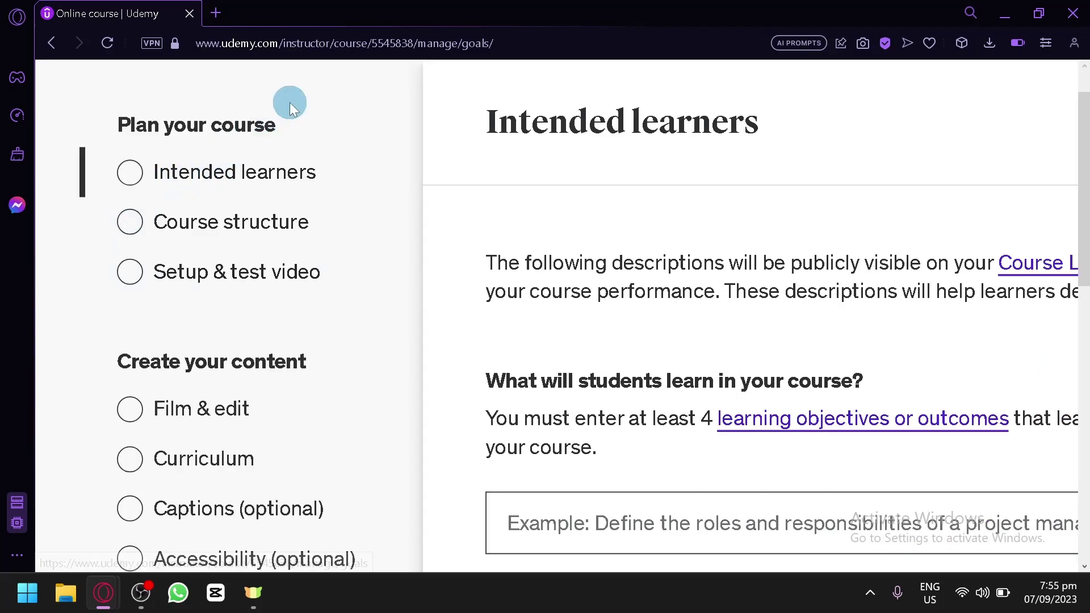
{"action": "scroll", "coordinate": [360, 171], "scroll_direction": "down", "scroll_amount": 4}
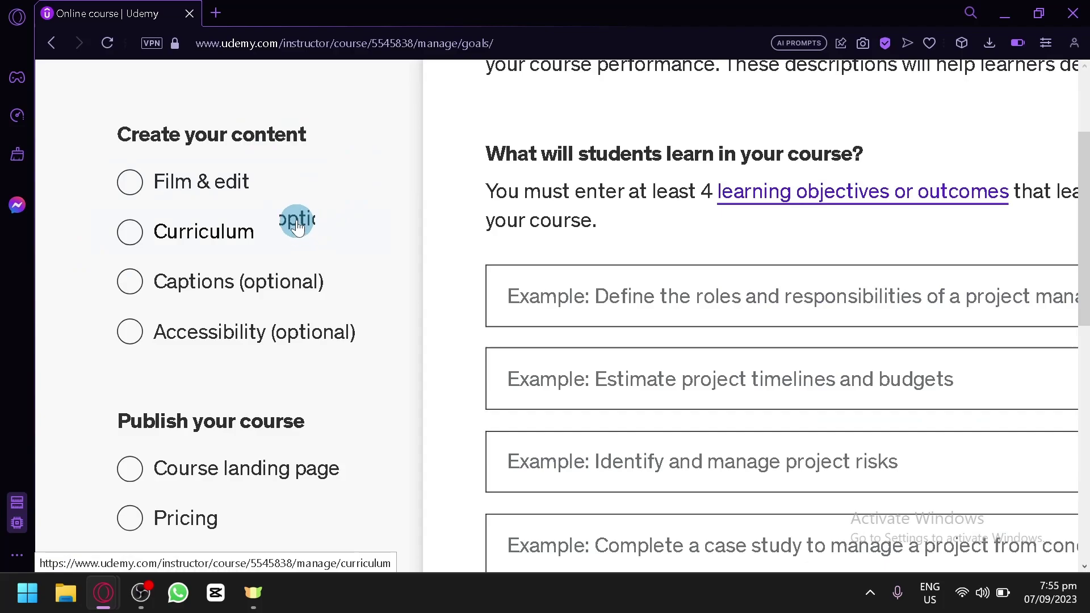
{"action": "scroll", "coordinate": [292, 222], "scroll_direction": "down", "scroll_amount": 4}
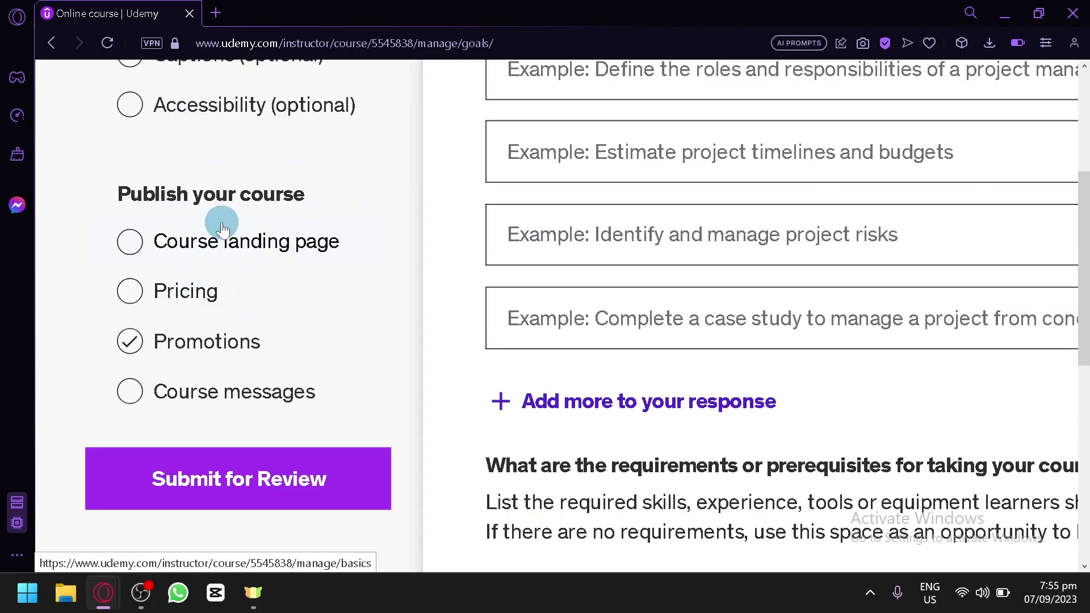
{"action": "left_click", "coordinate": [131, 292]}
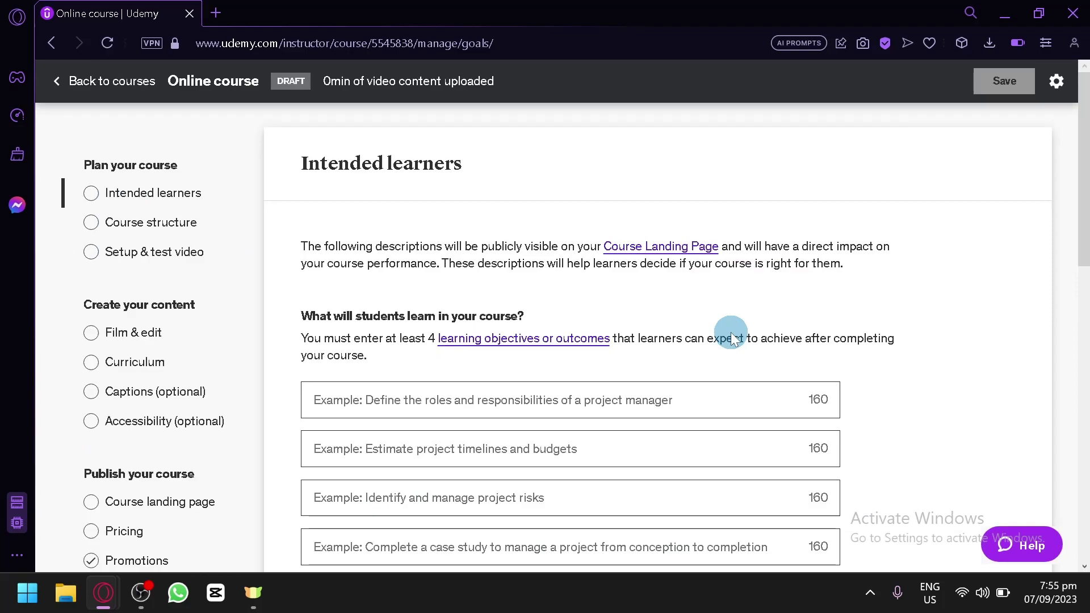
{"action": "scroll", "coordinate": [730, 335], "scroll_direction": "down", "scroll_amount": 2}
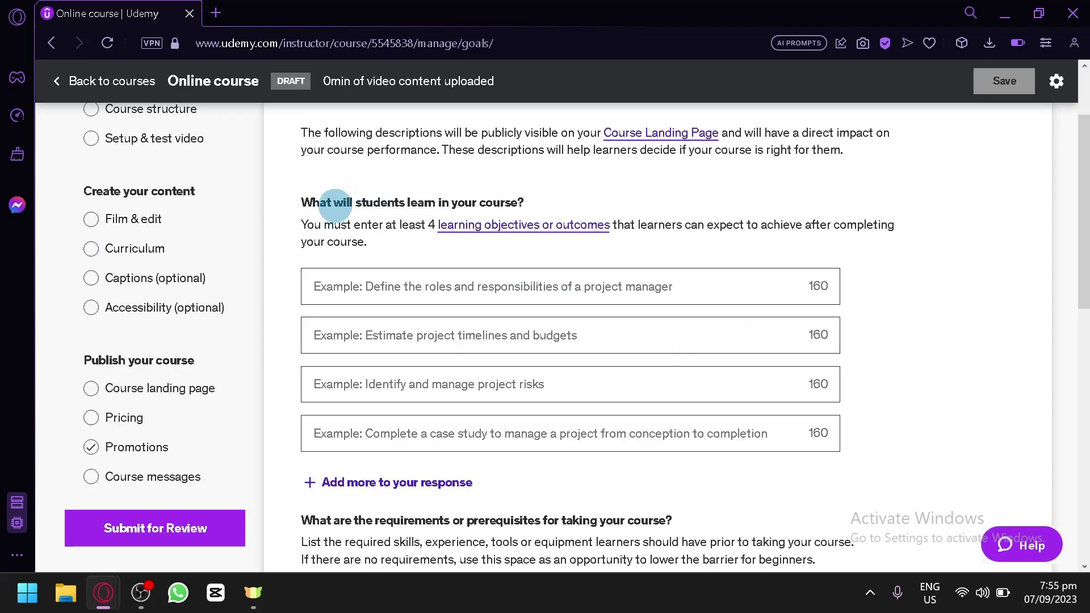
{"action": "left_click_drag", "start_coordinate": [334, 203], "coordinate": [493, 204]}
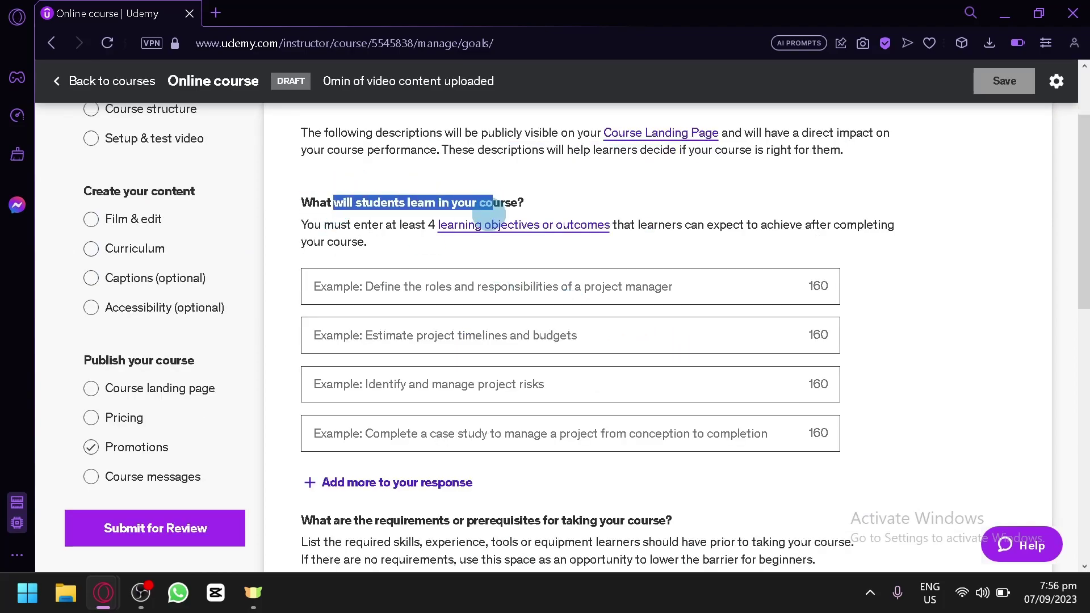
{"action": "left_click", "coordinate": [520, 311]}
{"action": "left_click", "coordinate": [808, 223]}
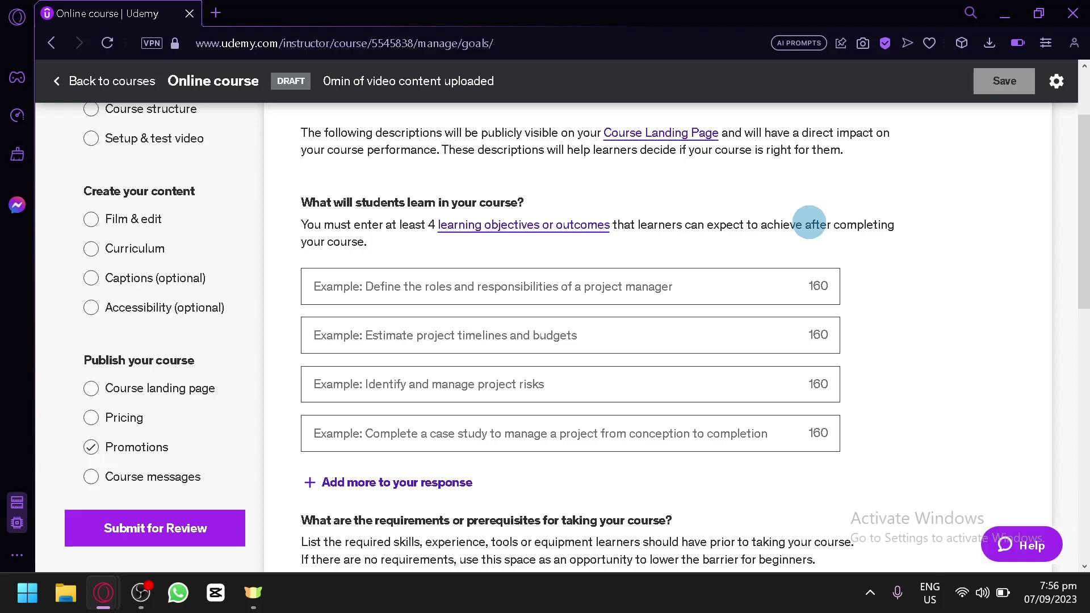
{"action": "left_click", "coordinate": [735, 278]}
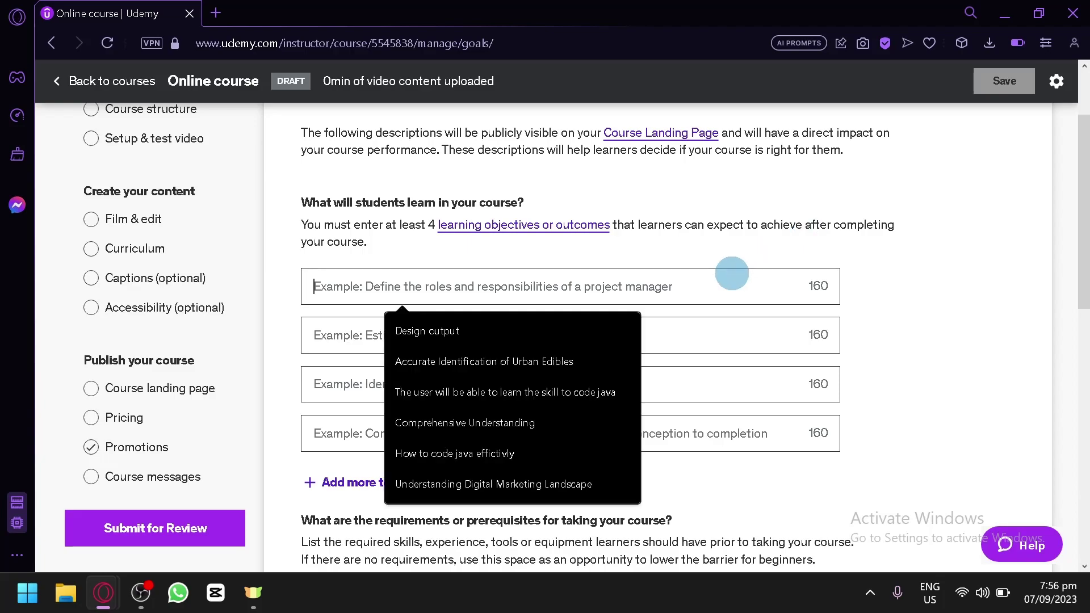
{"action": "left_click", "coordinate": [532, 400]}
Fill objectives two to four with real-life Java problems, Analyzing and Interpreting Data, and Java coding.
{"action": "left_click", "coordinate": [518, 332]}
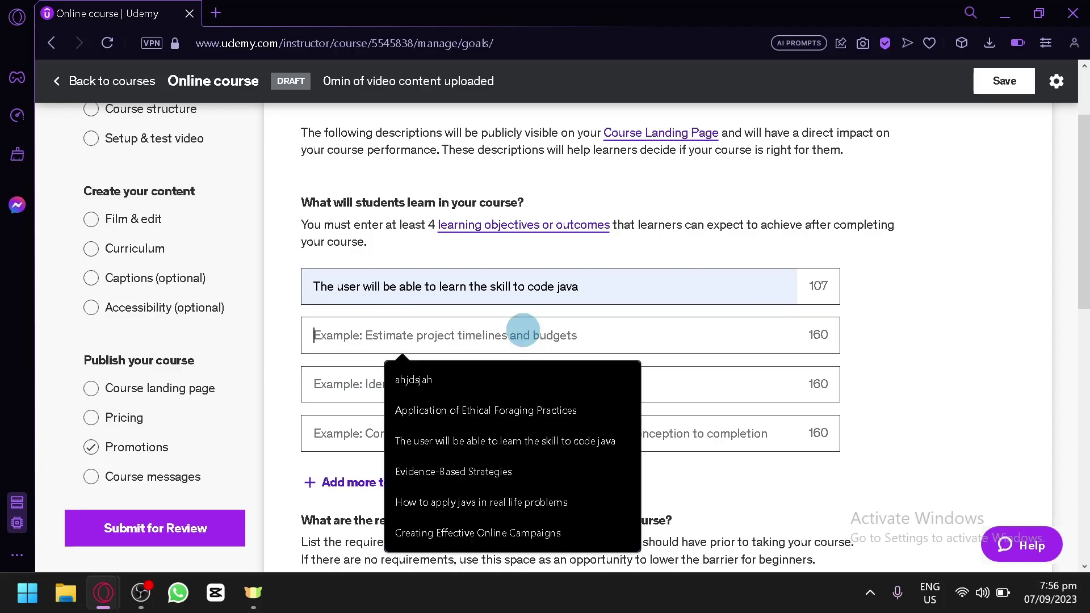
{"action": "left_click", "coordinate": [578, 503]}
{"action": "left_click", "coordinate": [513, 384]}
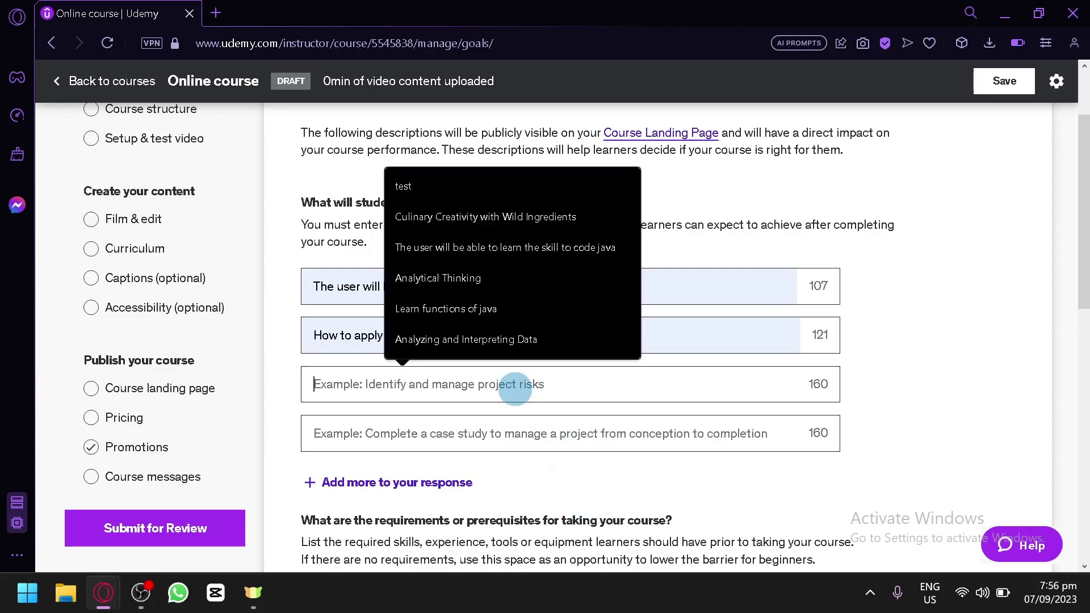
{"action": "left_click", "coordinate": [515, 344]}
{"action": "left_click", "coordinate": [555, 426]}
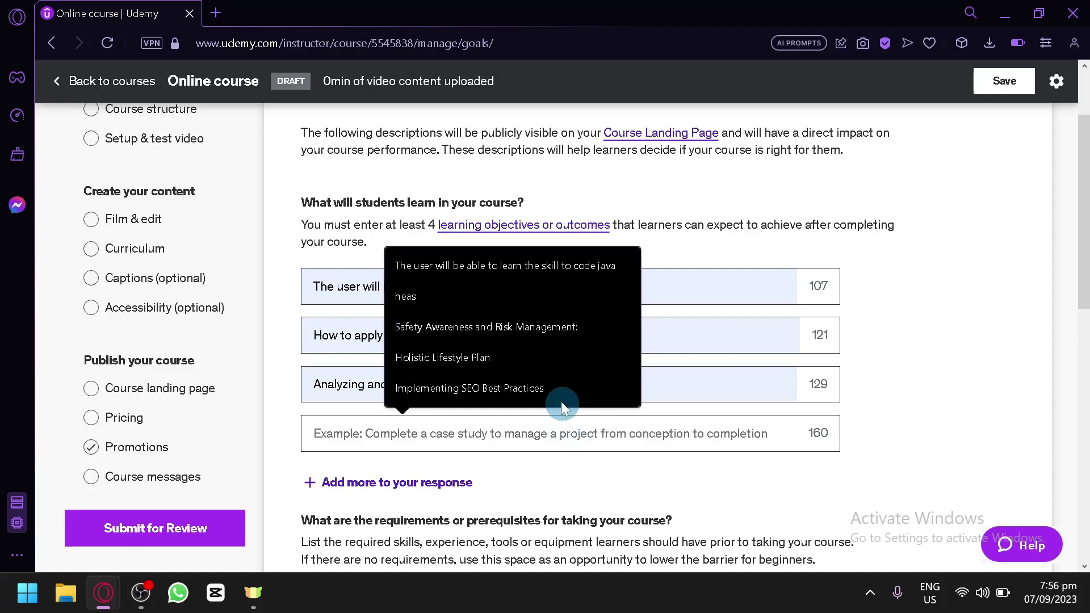
{"action": "left_click", "coordinate": [522, 263]}
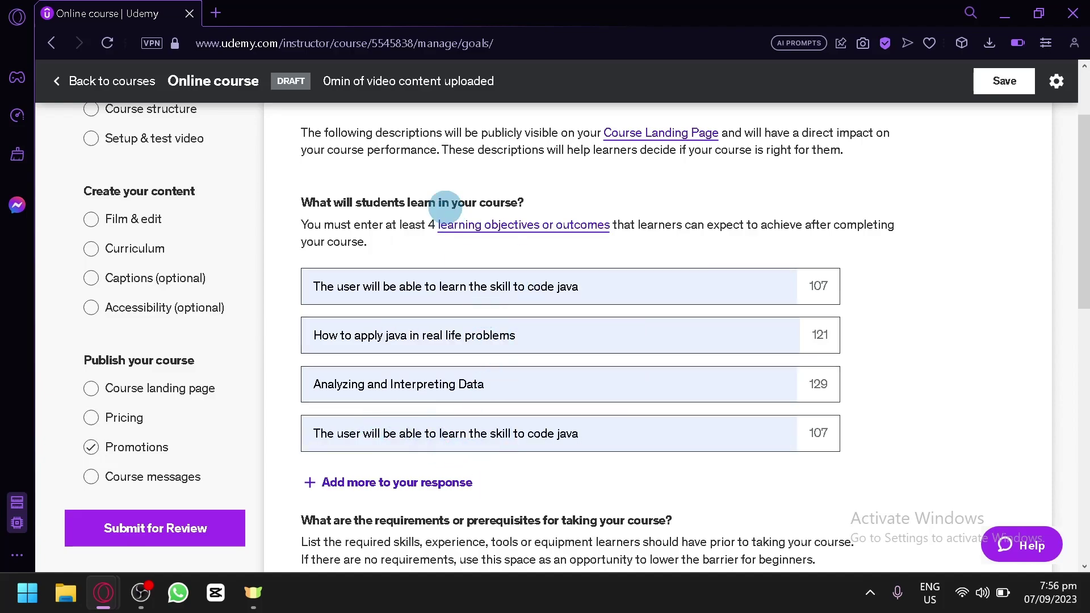
{"action": "left_click_drag", "start_coordinate": [304, 275], "coordinate": [627, 384]}
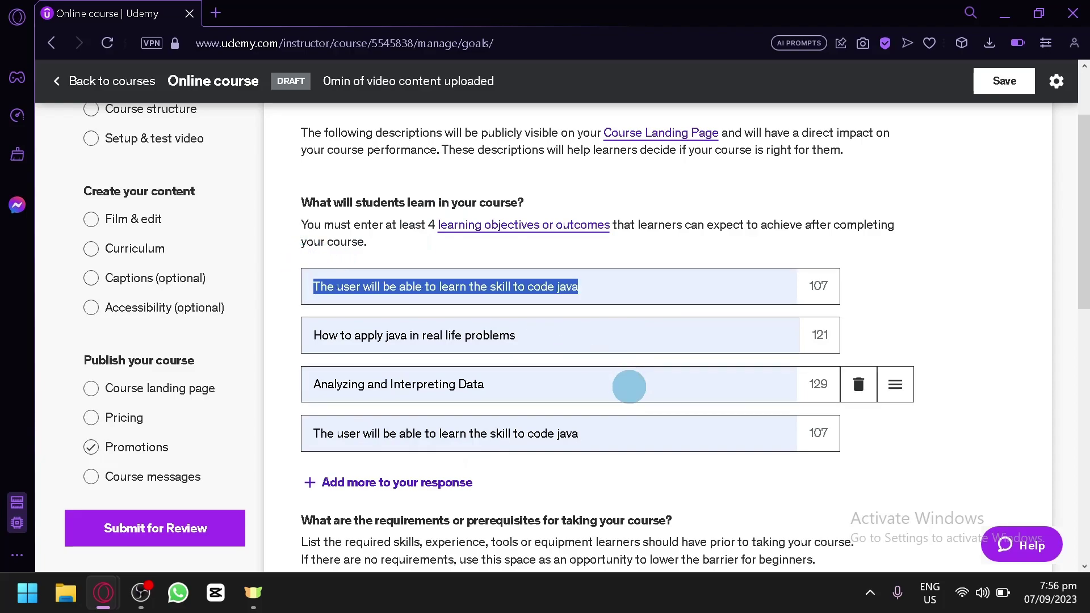
{"action": "left_click", "coordinate": [634, 389]}
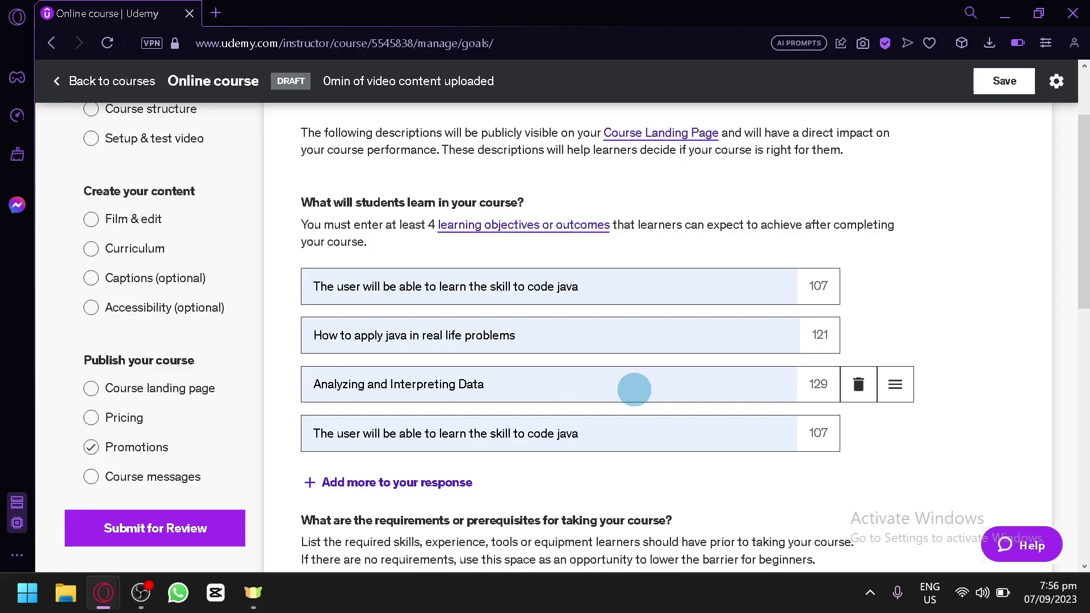
{"action": "scroll", "coordinate": [634, 392], "scroll_direction": "down", "scroll_amount": 4}
{"action": "scroll", "coordinate": [632, 396], "scroll_direction": "up", "scroll_amount": 4}
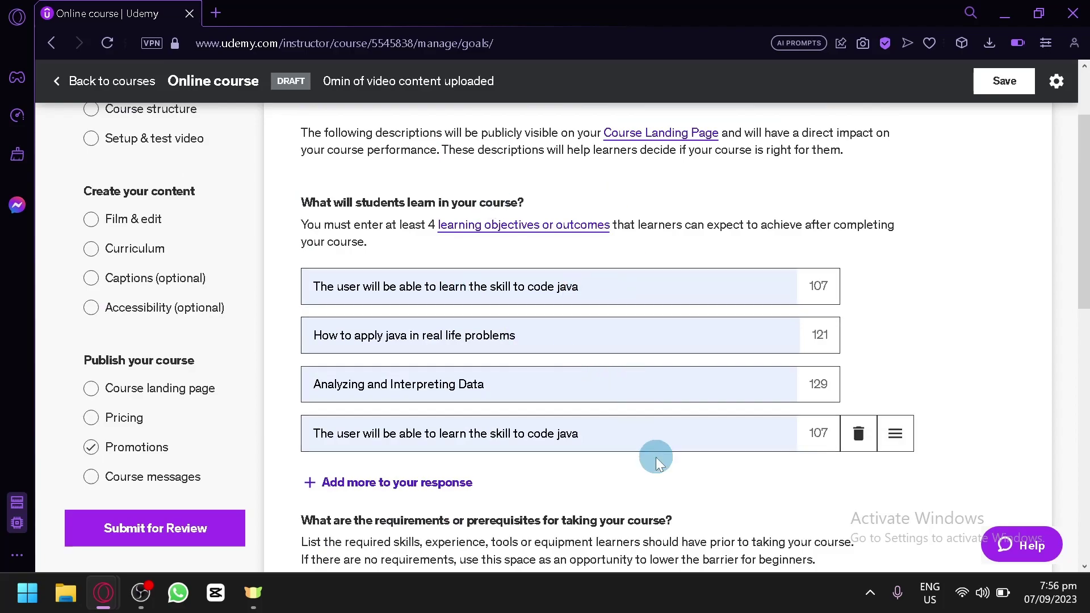
{"action": "scroll", "coordinate": [642, 456], "scroll_direction": "down", "scroll_amount": 4}
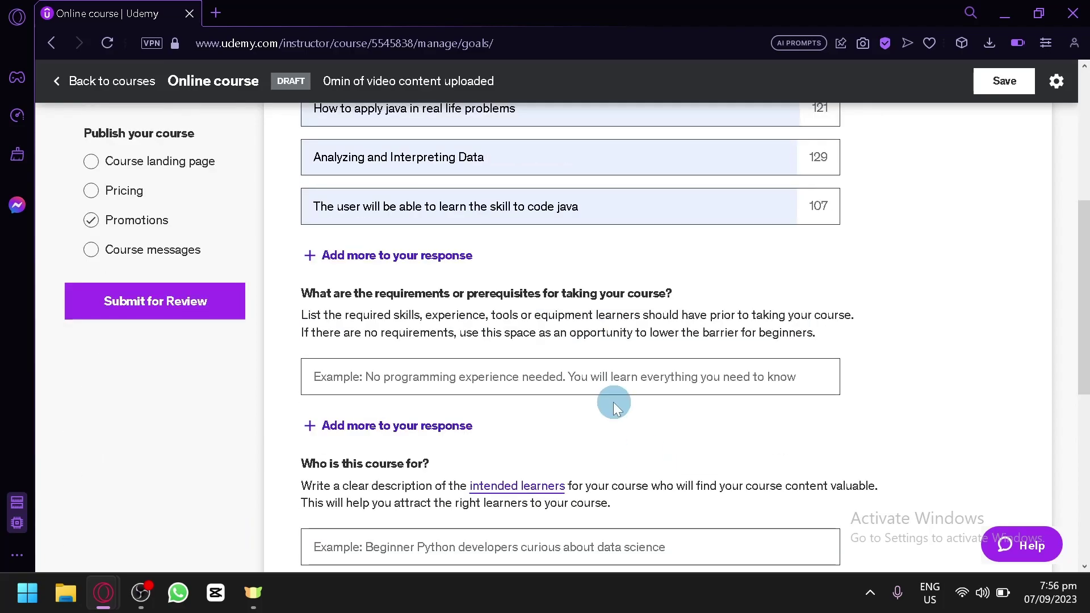
Enter 'Must already know basic Java, C++ programs' as the course requirement.
{"action": "scroll", "coordinate": [341, 284], "scroll_direction": "down", "scroll_amount": 2}
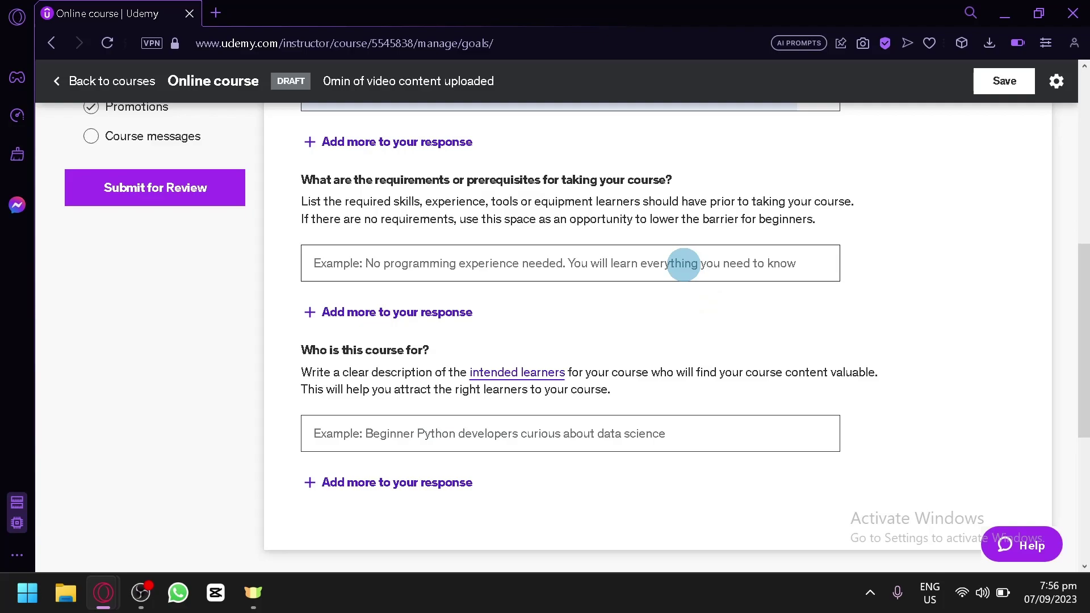
{"action": "left_click", "coordinate": [684, 265]}
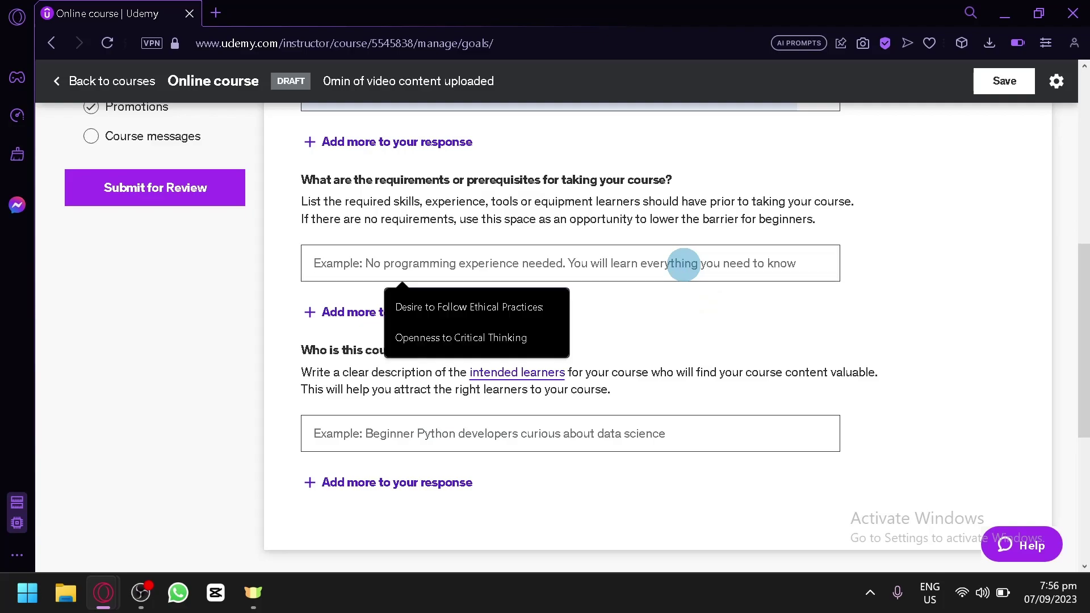
{"action": "type", "text": "Mu"}
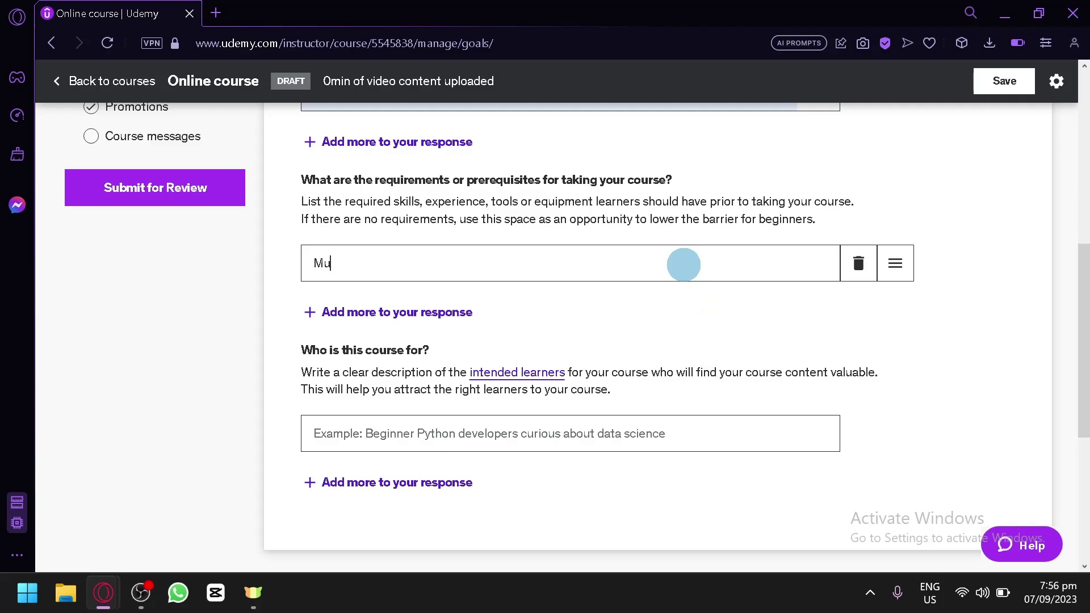
{"action": "type", "text": "st already know basic Java"}
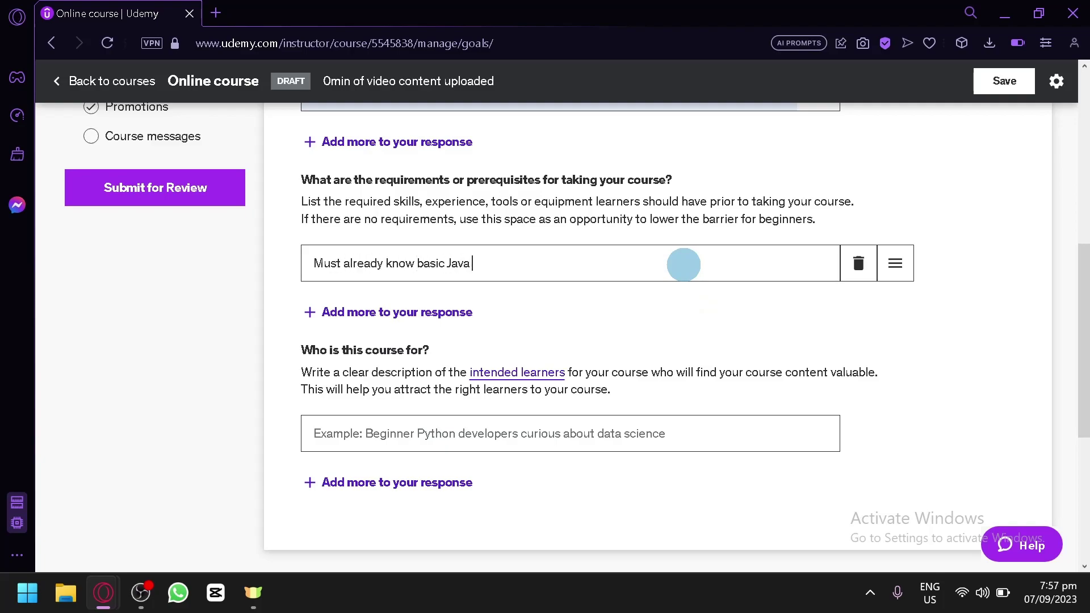
{"action": "type", "text": ", C++ programs"}
{"action": "scroll", "coordinate": [633, 352], "scroll_direction": "down", "scroll_amount": 2}
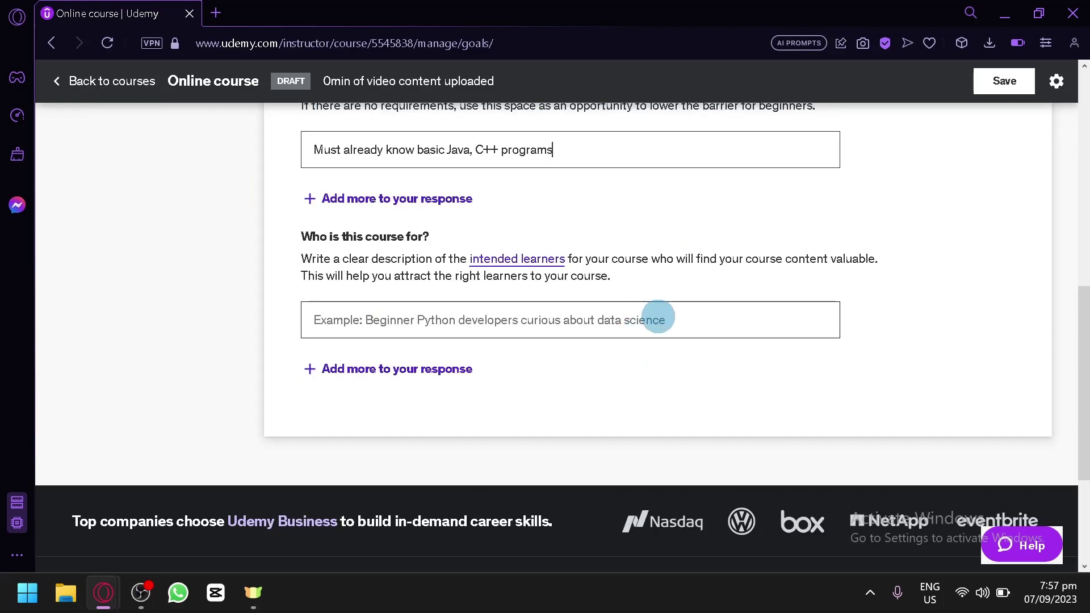
Choose 'Aspiring coders' from the suggestions for who the course is for.
{"action": "left_click", "coordinate": [651, 317]}
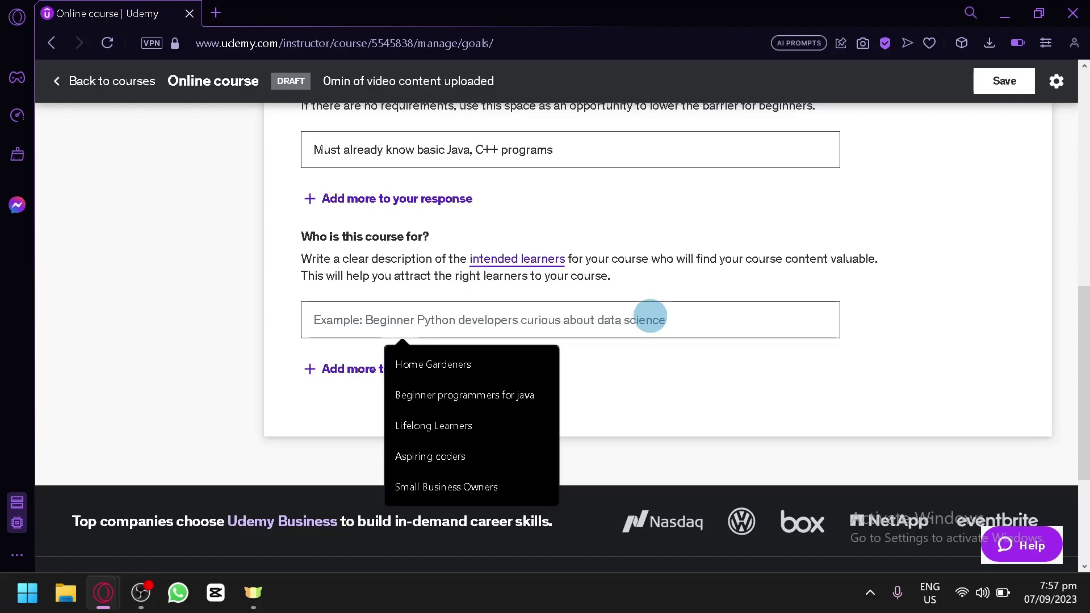
{"action": "scroll", "coordinate": [450, 212], "scroll_direction": "up", "scroll_amount": 5}
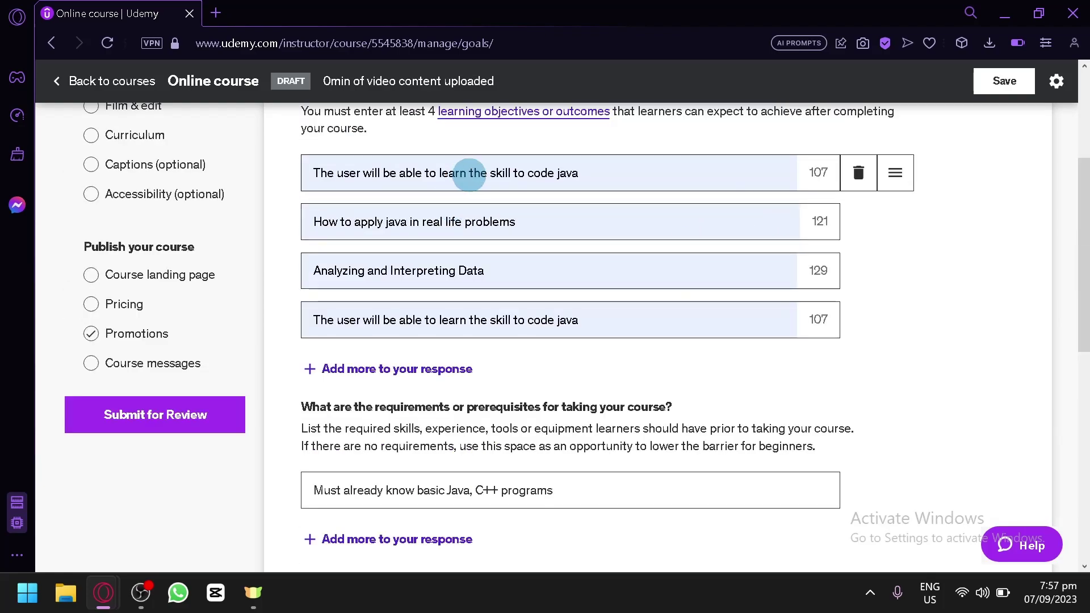
{"action": "scroll", "coordinate": [629, 326], "scroll_direction": "down", "scroll_amount": 10}
{"action": "scroll", "coordinate": [564, 211], "scroll_direction": "up", "scroll_amount": 2}
{"action": "left_click", "coordinate": [583, 234]}
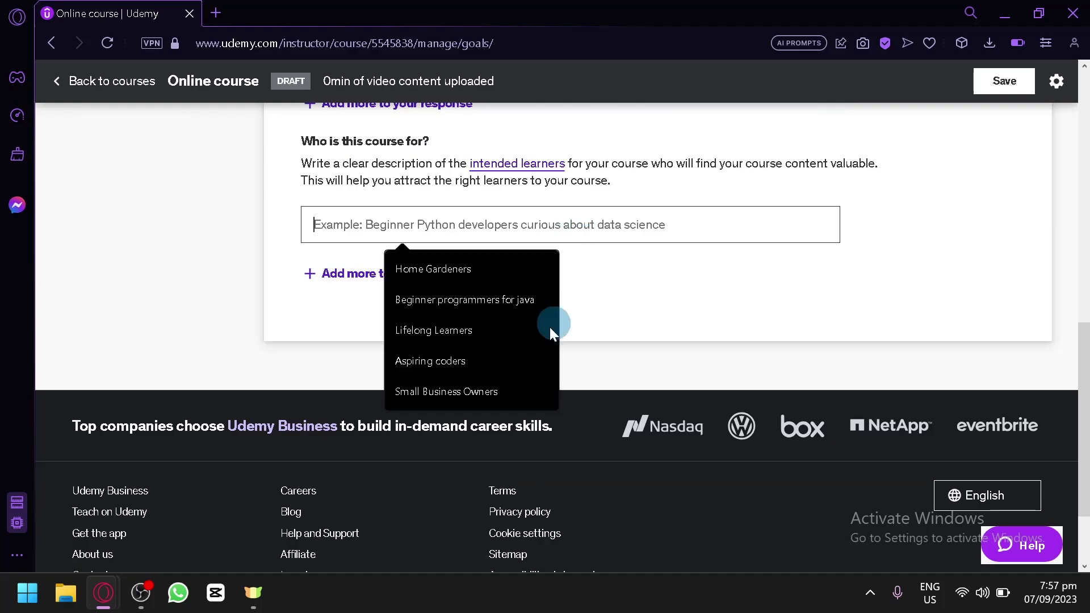
{"action": "left_click", "coordinate": [507, 357]}
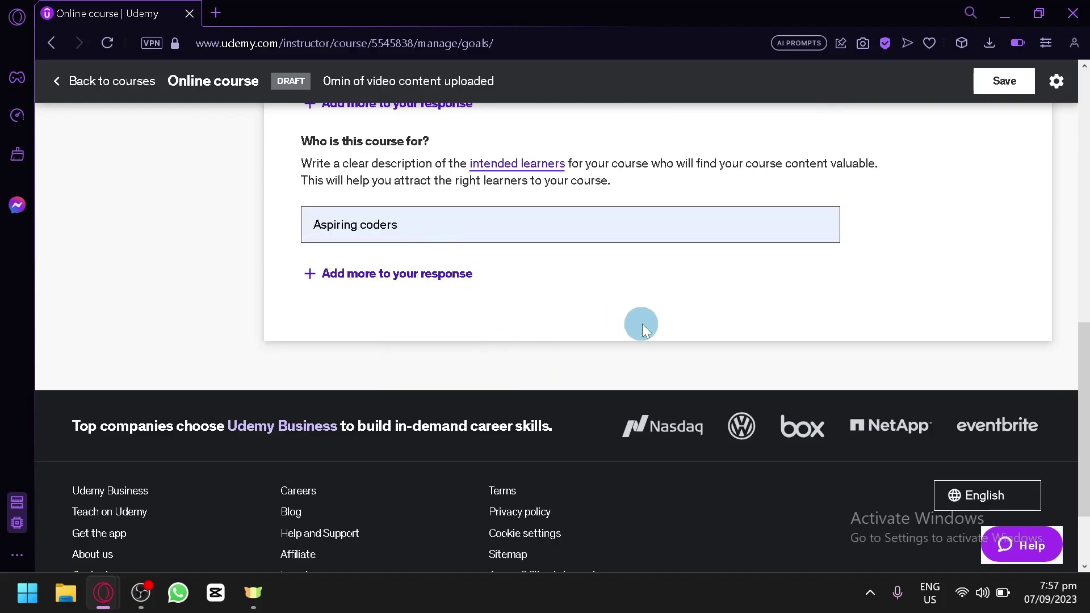
Save the Intended learners answers and go to Course structure.
{"action": "scroll", "coordinate": [689, 358], "scroll_direction": "up", "scroll_amount": 6}
{"action": "scroll", "coordinate": [689, 359], "scroll_direction": "up", "scroll_amount": 5}
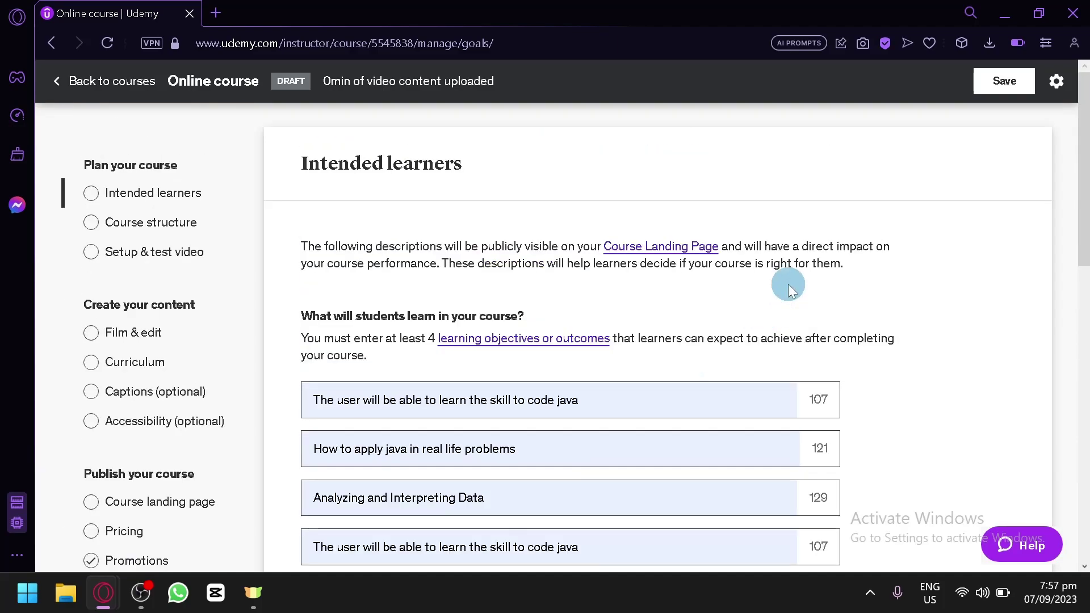
{"action": "left_click", "coordinate": [1005, 82]}
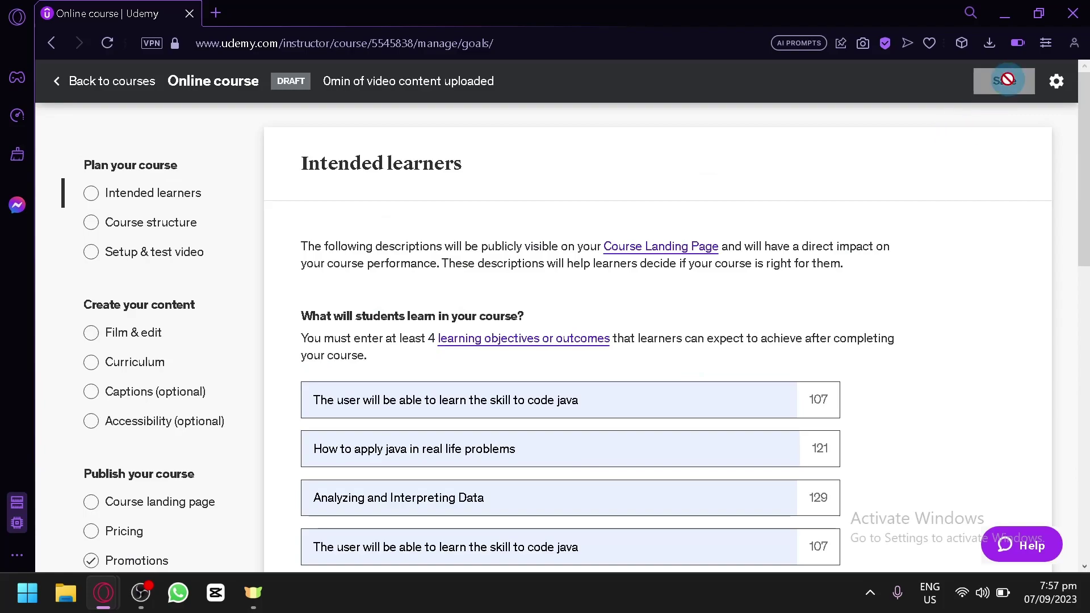
{"action": "left_click", "coordinate": [146, 229]}
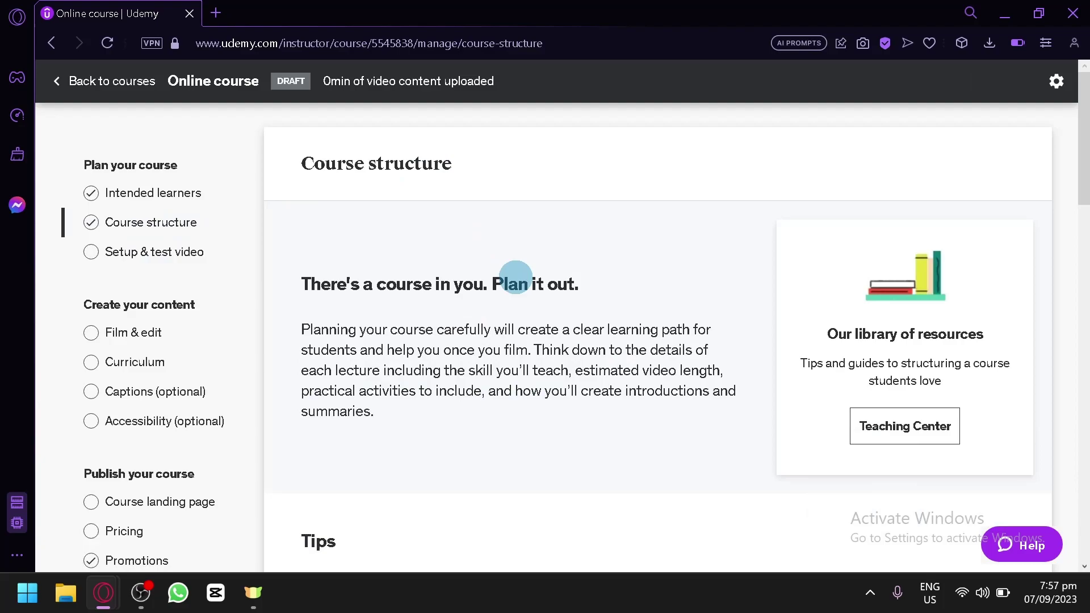
Read through the Course structure planning tips and reset the page zoom to normal.
{"action": "double_click", "coordinate": [539, 351]}
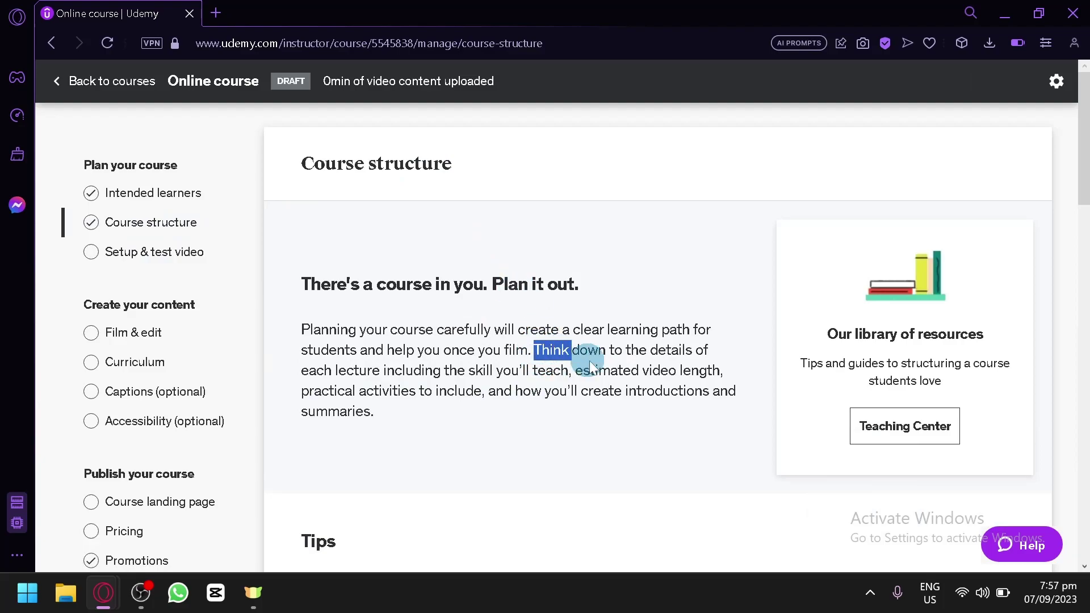
{"action": "left_click_drag", "start_coordinate": [590, 365], "coordinate": [598, 372]}
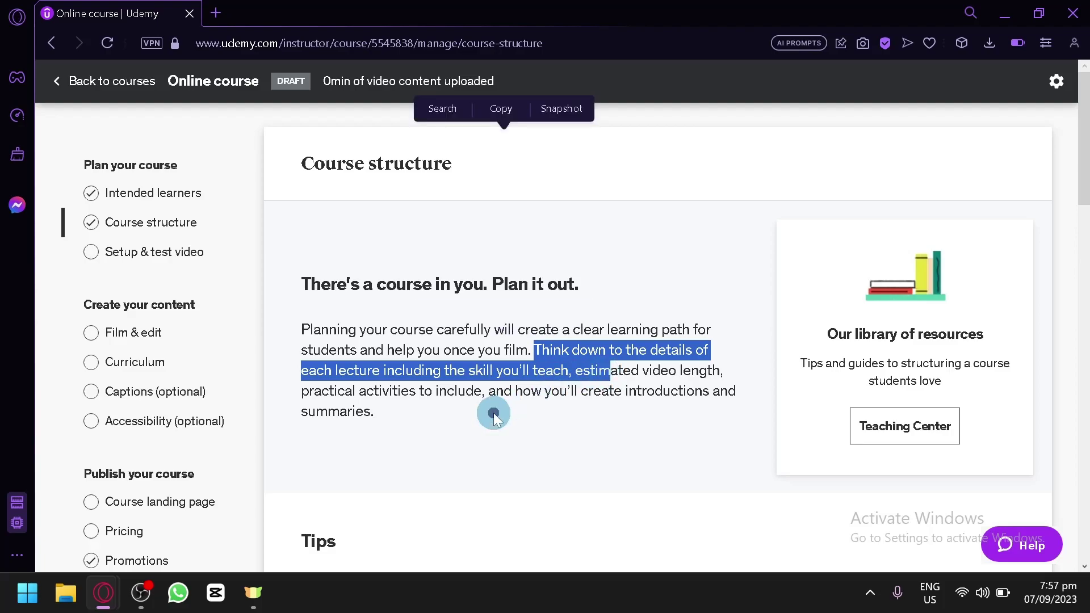
{"action": "left_click", "coordinate": [552, 391]}
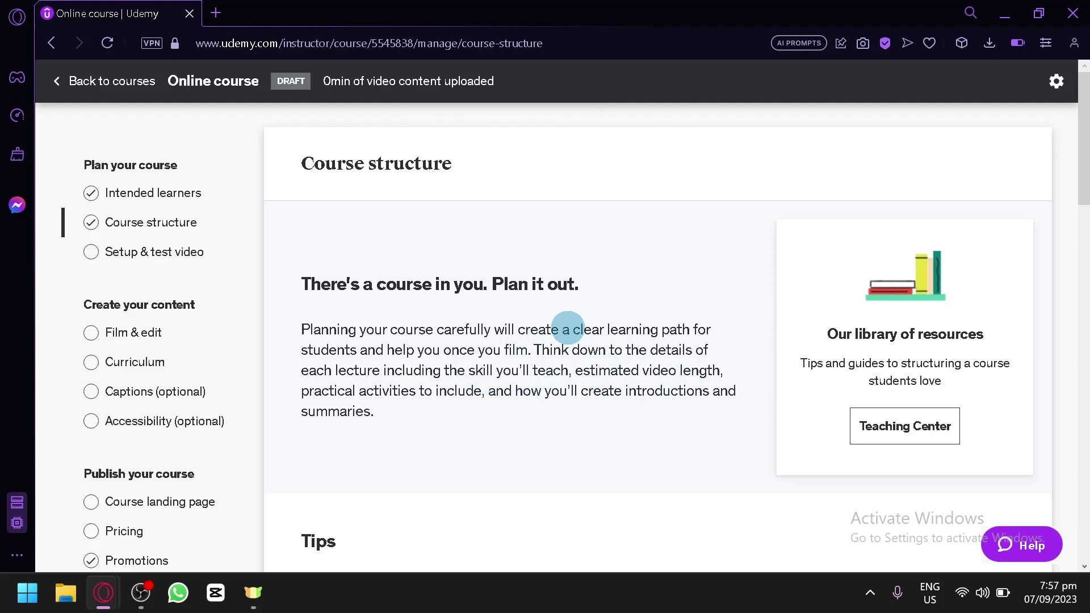
{"action": "scroll", "coordinate": [760, 310], "scroll_direction": "down", "scroll_amount": 2}
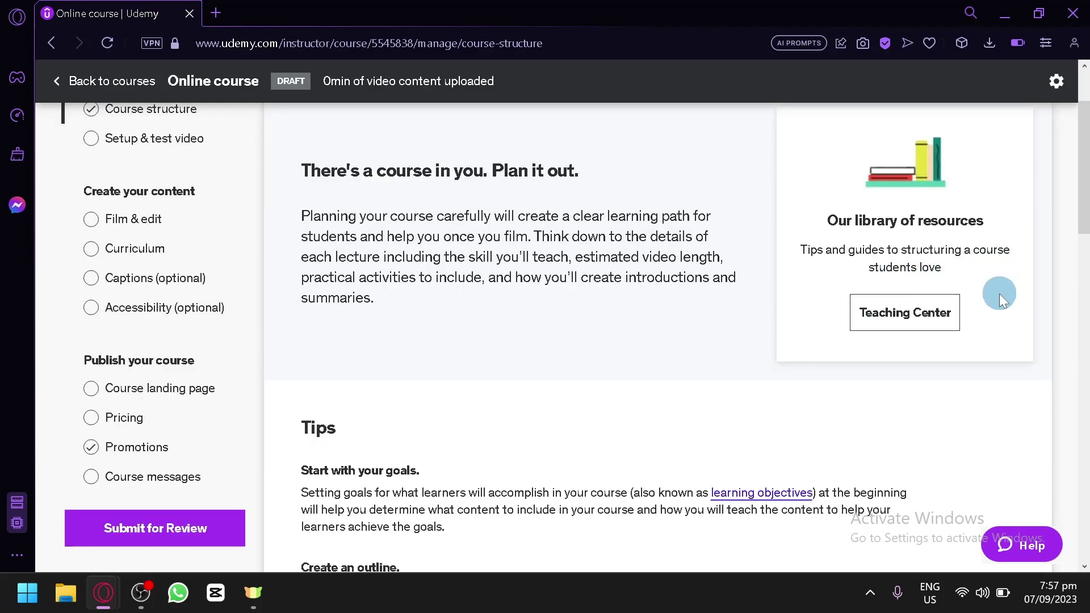
{"action": "scroll", "coordinate": [1003, 324], "scroll_direction": "up", "scroll_amount": 1}
{"action": "scroll", "coordinate": [1002, 325], "scroll_direction": "up", "scroll_amount": 5}
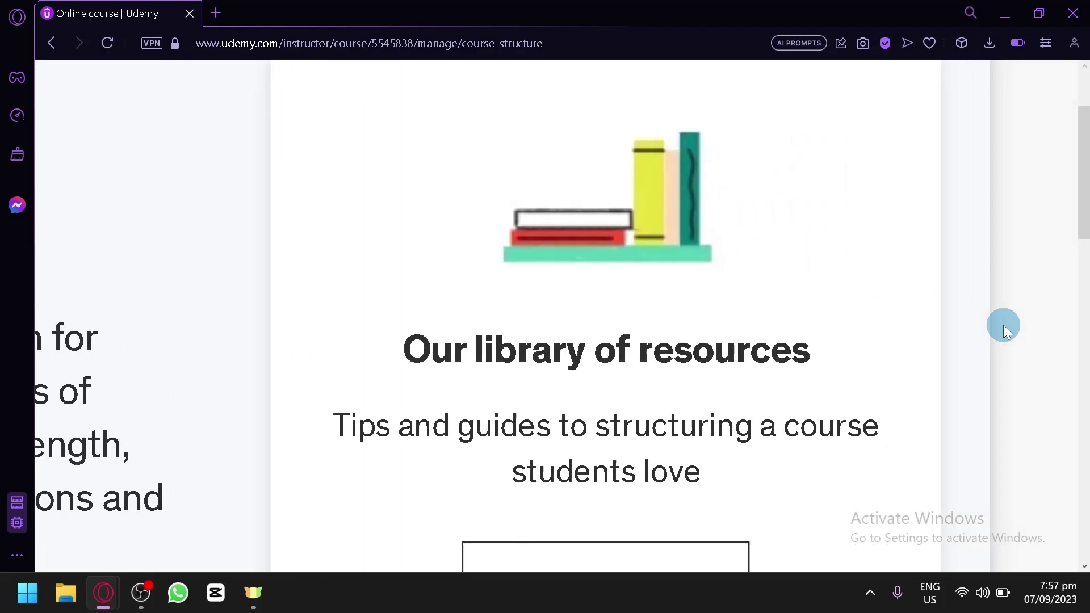
{"action": "scroll", "coordinate": [1003, 324], "scroll_direction": "down", "scroll_amount": 2}
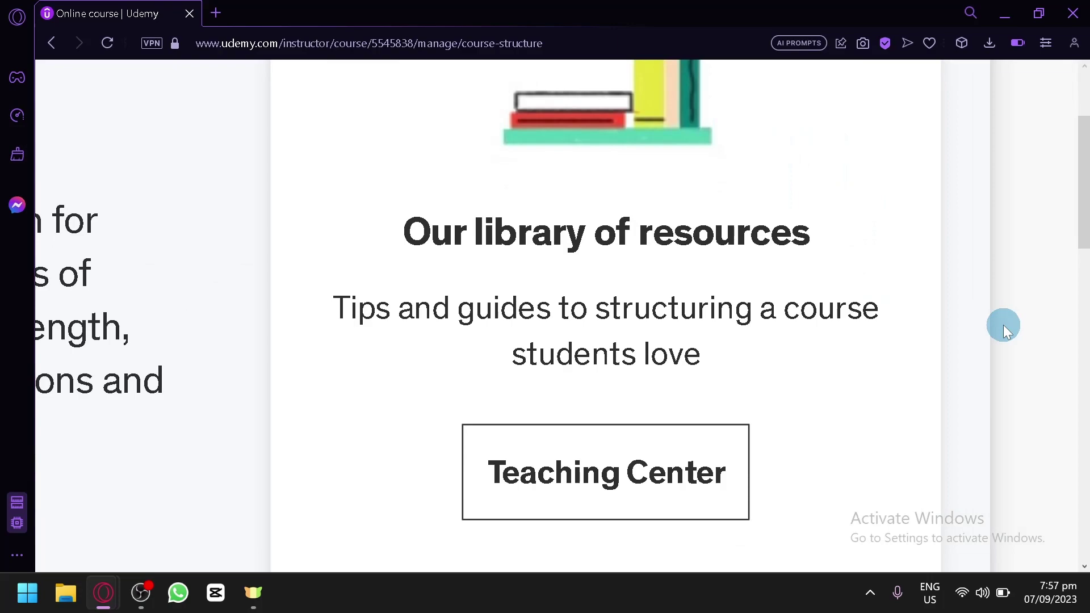
{"action": "left_click_drag", "start_coordinate": [431, 310], "coordinate": [670, 311]}
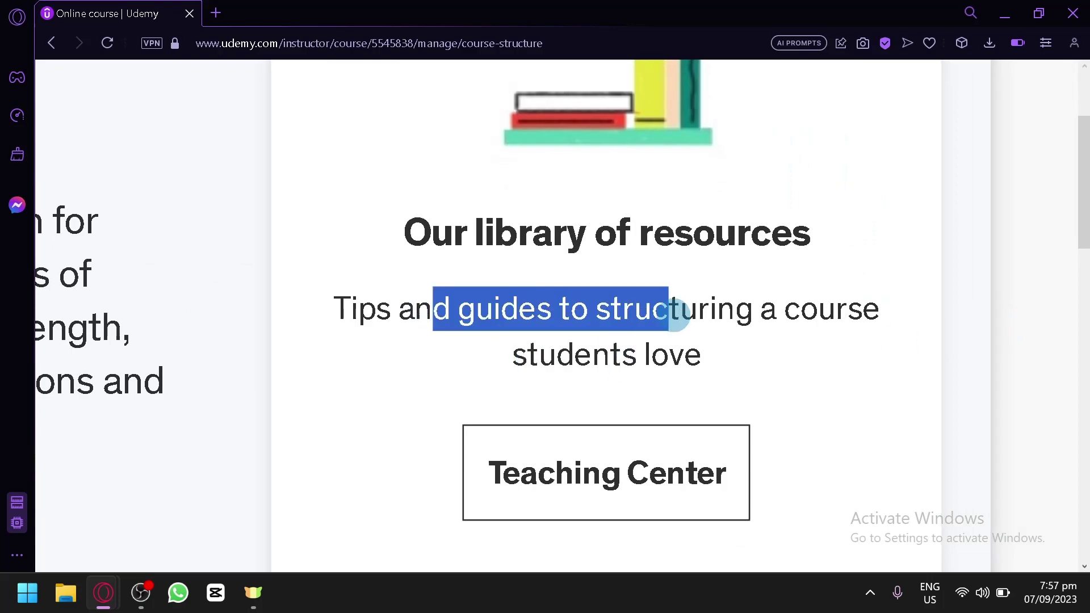
{"action": "left_click", "coordinate": [726, 350]}
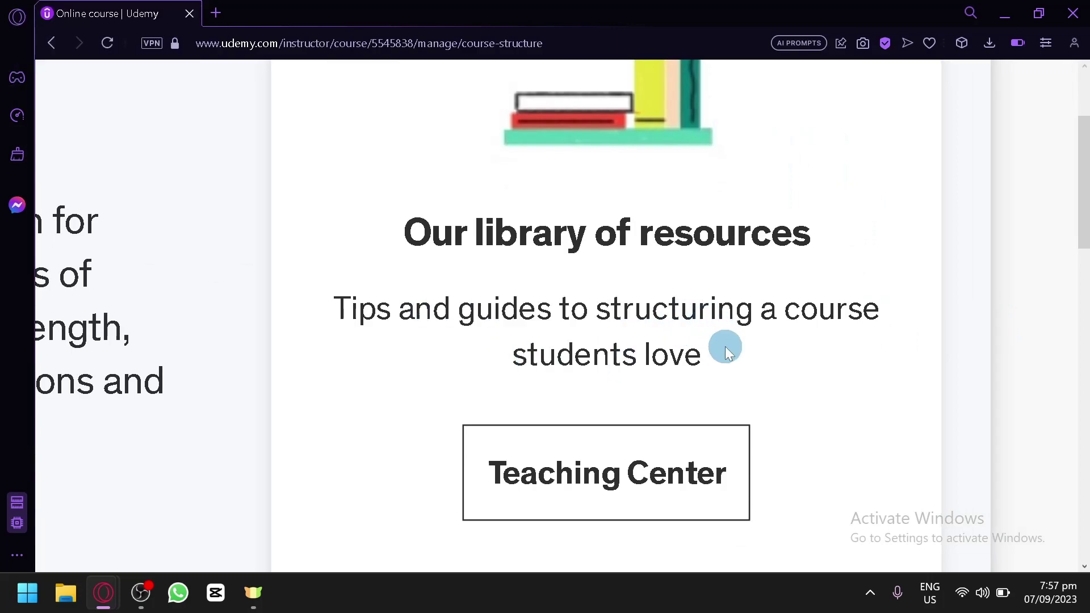
{"action": "key", "text": "ctrl+0"}
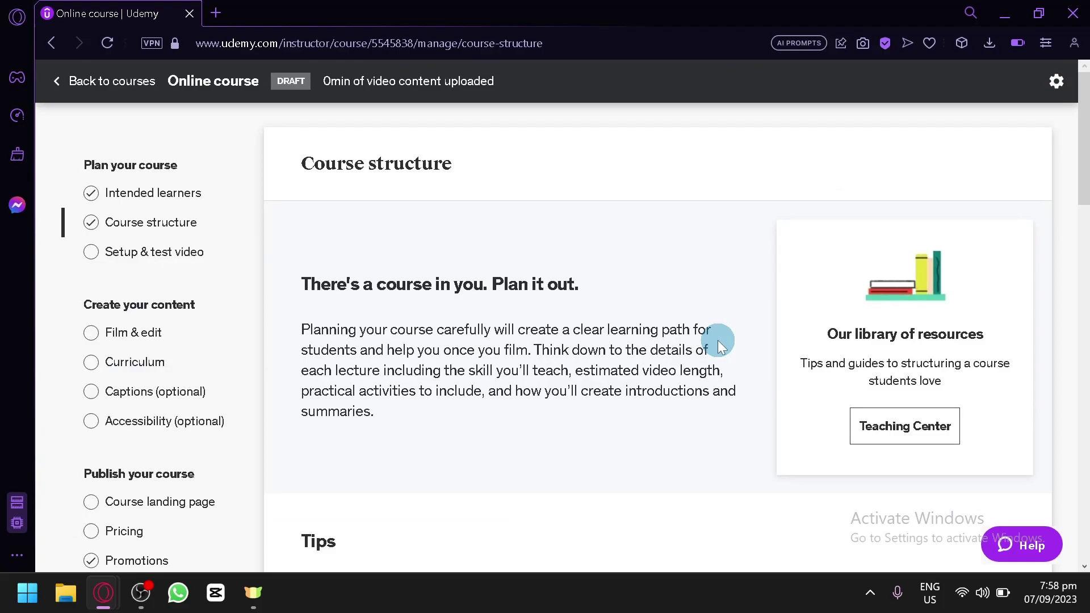
Open the Setup & test video page and scroll through its tips.
{"action": "left_click", "coordinate": [202, 250]}
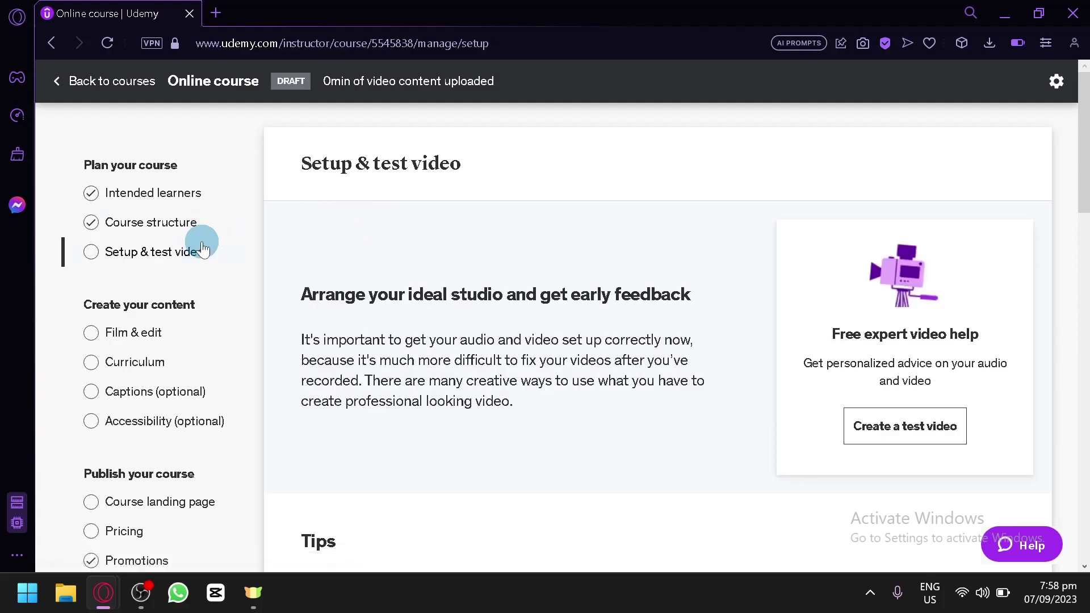
{"action": "scroll", "coordinate": [531, 355], "scroll_direction": "down", "scroll_amount": 2}
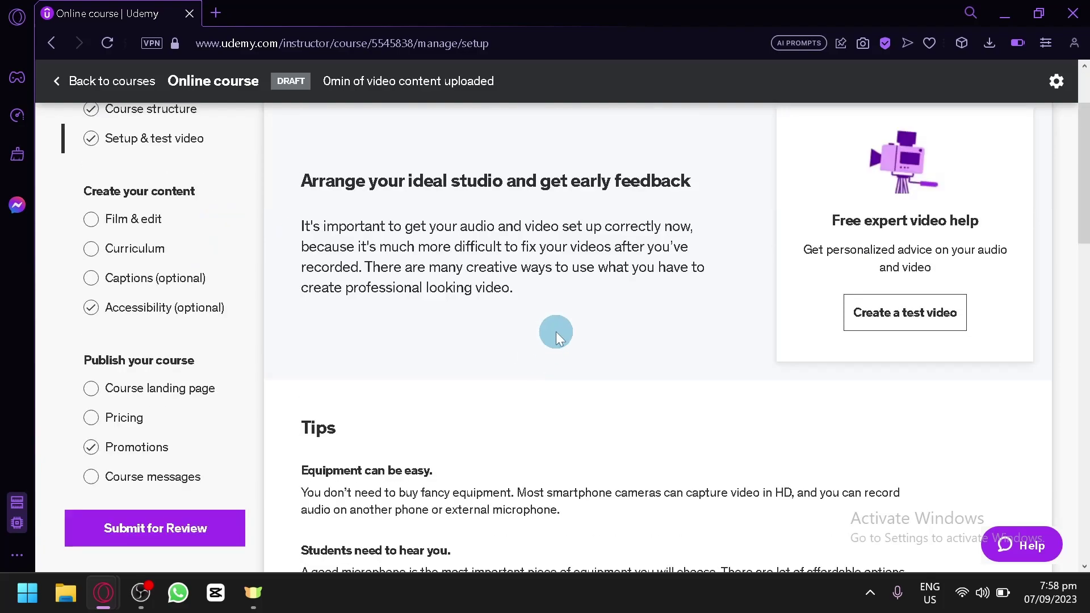
{"action": "scroll", "coordinate": [556, 332], "scroll_direction": "up", "scroll_amount": 2}
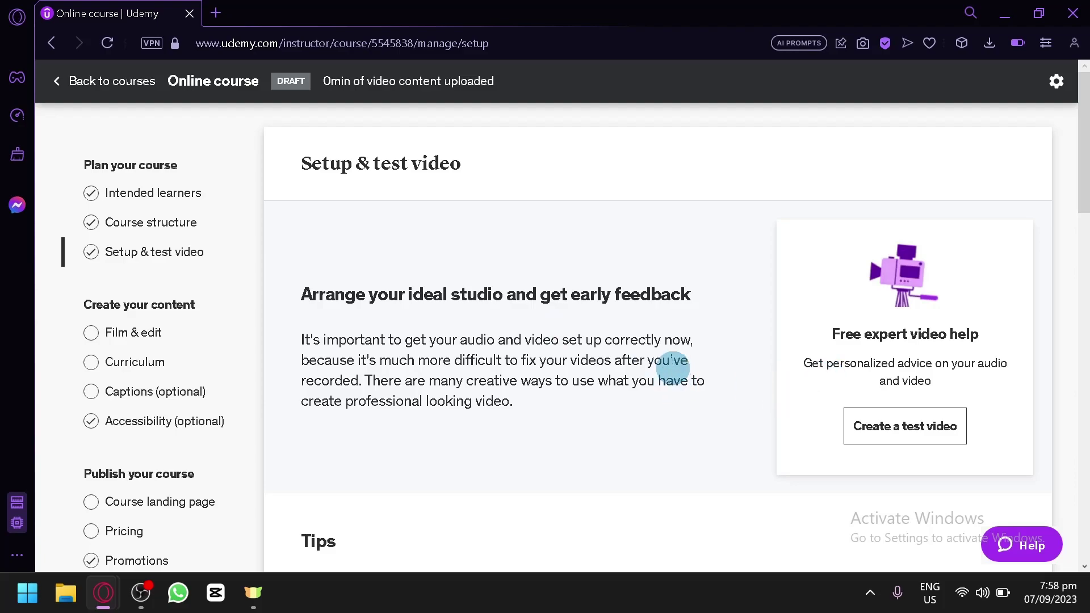
{"action": "scroll", "coordinate": [664, 374], "scroll_direction": "down", "scroll_amount": 4}
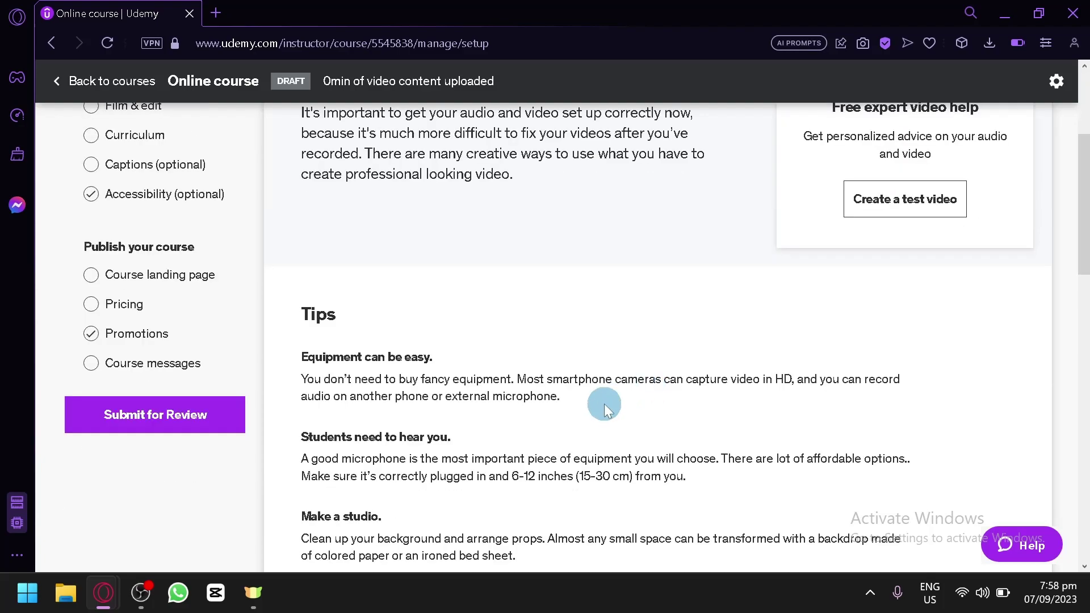
{"action": "scroll", "coordinate": [580, 404], "scroll_direction": "up", "scroll_amount": 4}
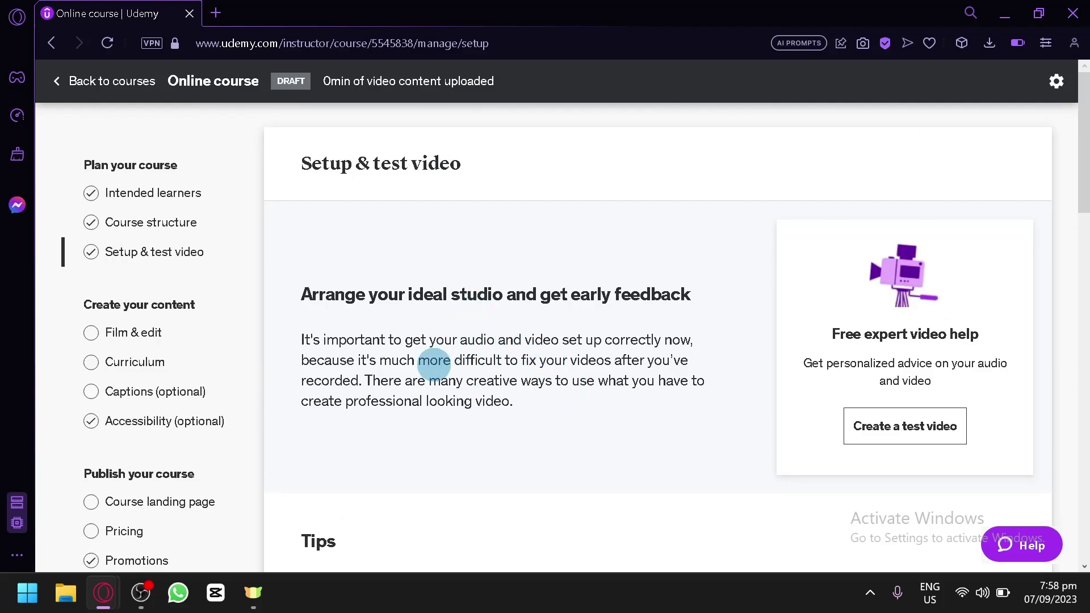
Open the Film & edit page under Create your content and read through its guidance.
{"action": "left_click", "coordinate": [117, 333]}
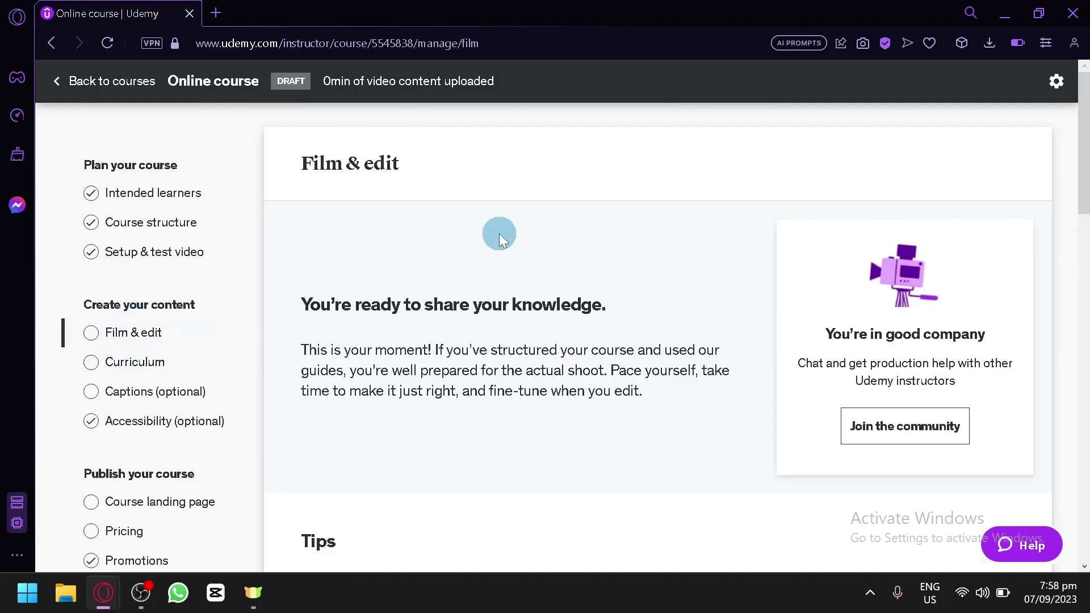
{"action": "scroll", "coordinate": [453, 309], "scroll_direction": "down", "scroll_amount": 2}
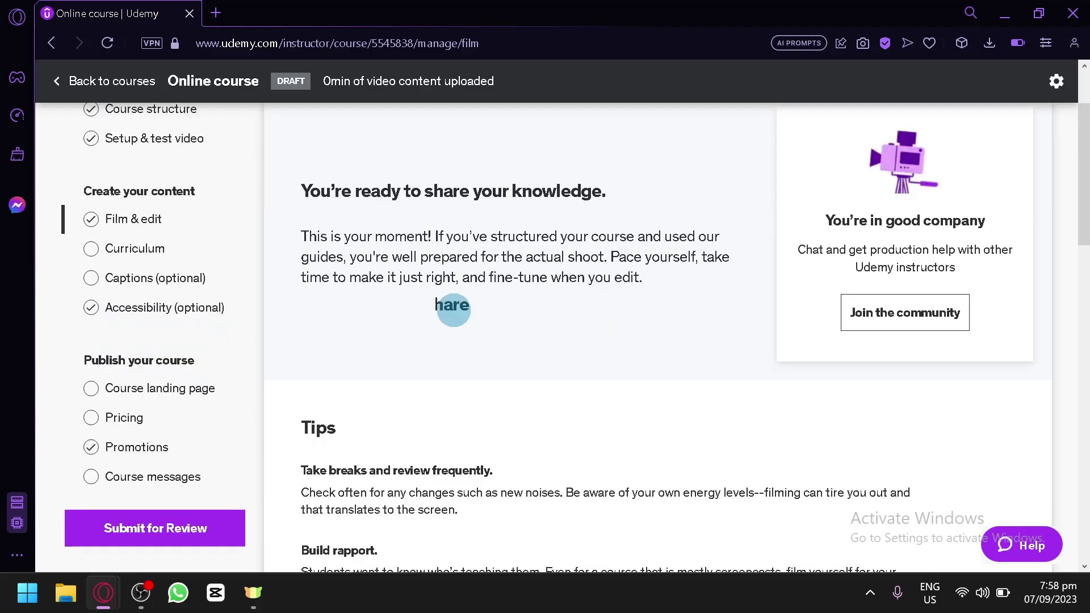
{"action": "scroll", "coordinate": [453, 309], "scroll_direction": "up", "scroll_amount": 2}
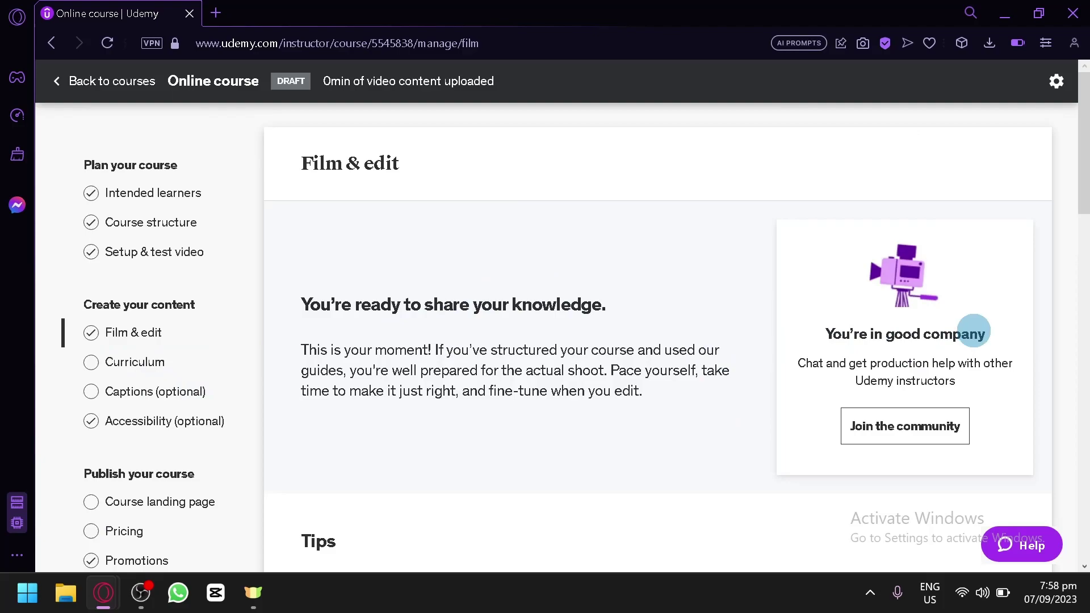
{"action": "scroll", "coordinate": [972, 332], "scroll_direction": "up", "scroll_amount": 5}
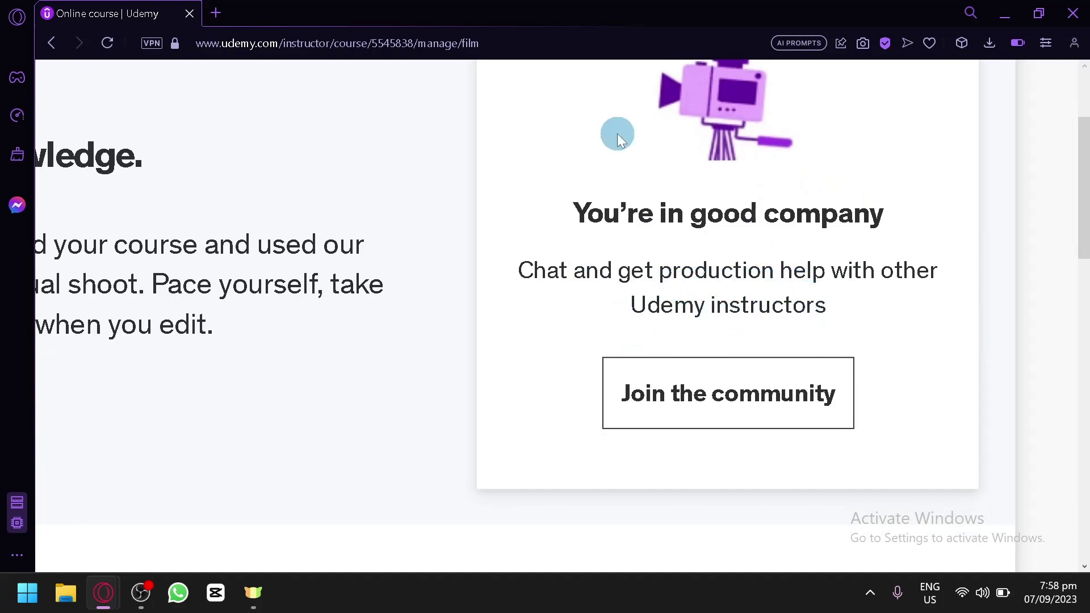
{"action": "scroll", "coordinate": [567, 207], "scroll_direction": "down", "scroll_amount": 3}
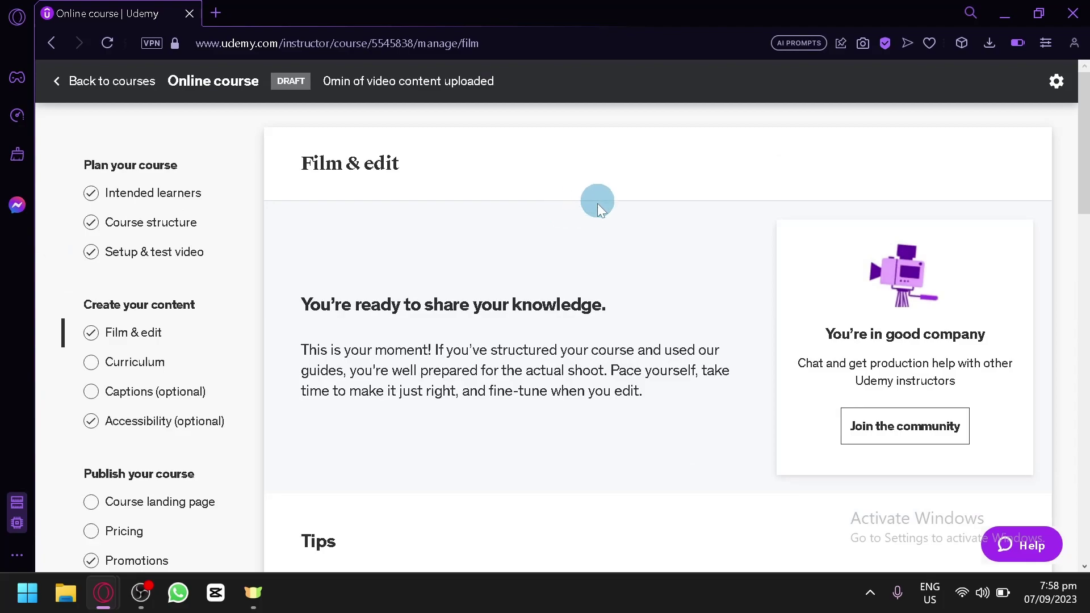
In Curriculum, rename Lecture 1 from 'Introduction' to 'Introduction To jAva' and save it.
{"action": "left_click", "coordinate": [154, 361]}
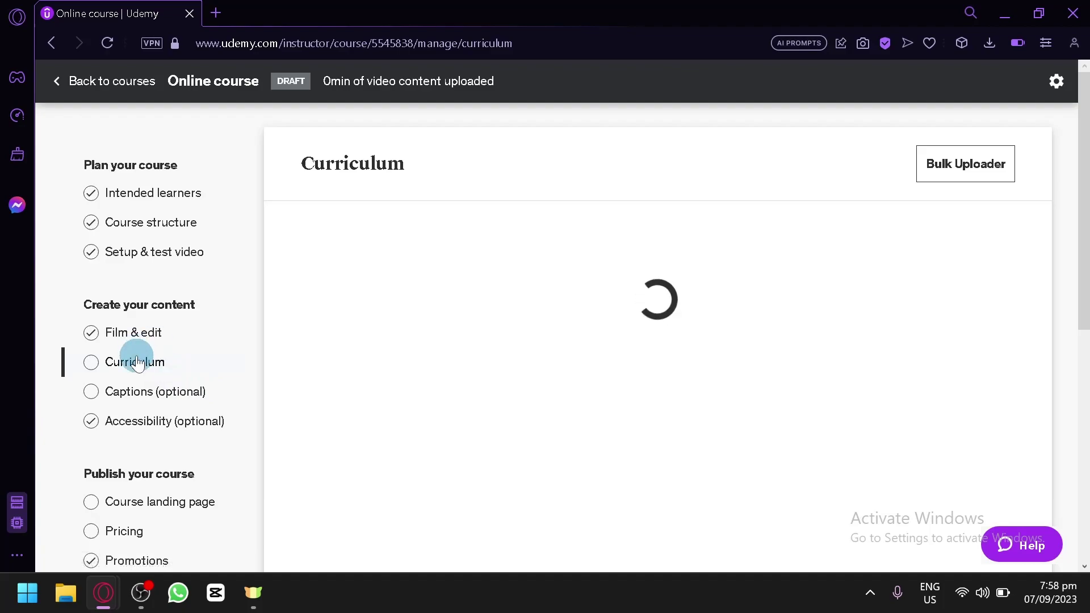
{"action": "scroll", "coordinate": [627, 348], "scroll_direction": "down", "scroll_amount": 4}
{"action": "scroll", "coordinate": [602, 381], "scroll_direction": "up", "scroll_amount": 2}
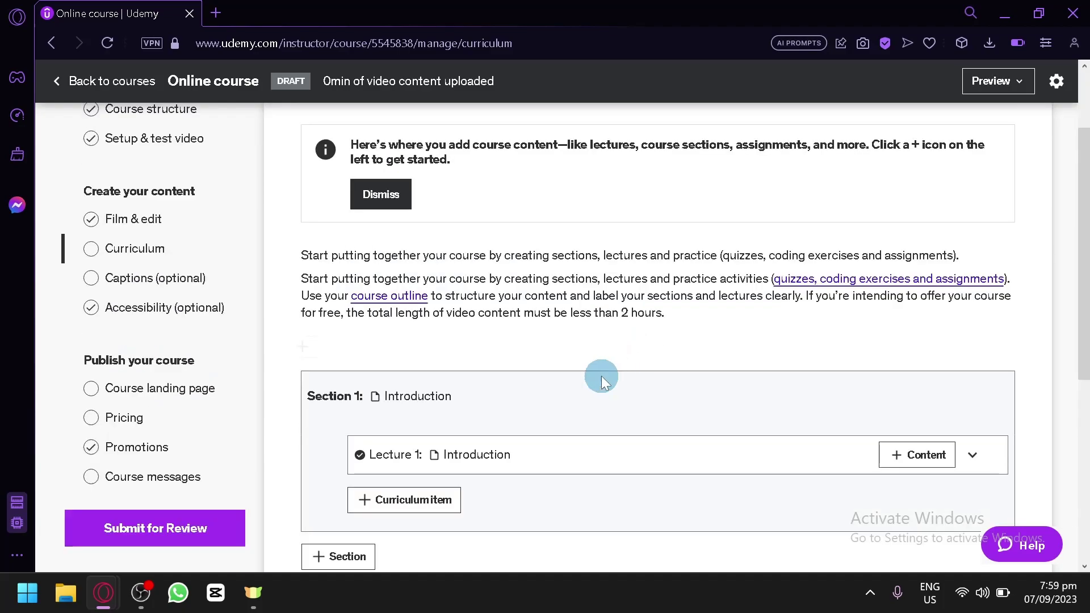
{"action": "scroll", "coordinate": [464, 248], "scroll_direction": "up", "scroll_amount": 2}
{"action": "scroll", "coordinate": [468, 255], "scroll_direction": "down", "scroll_amount": 2}
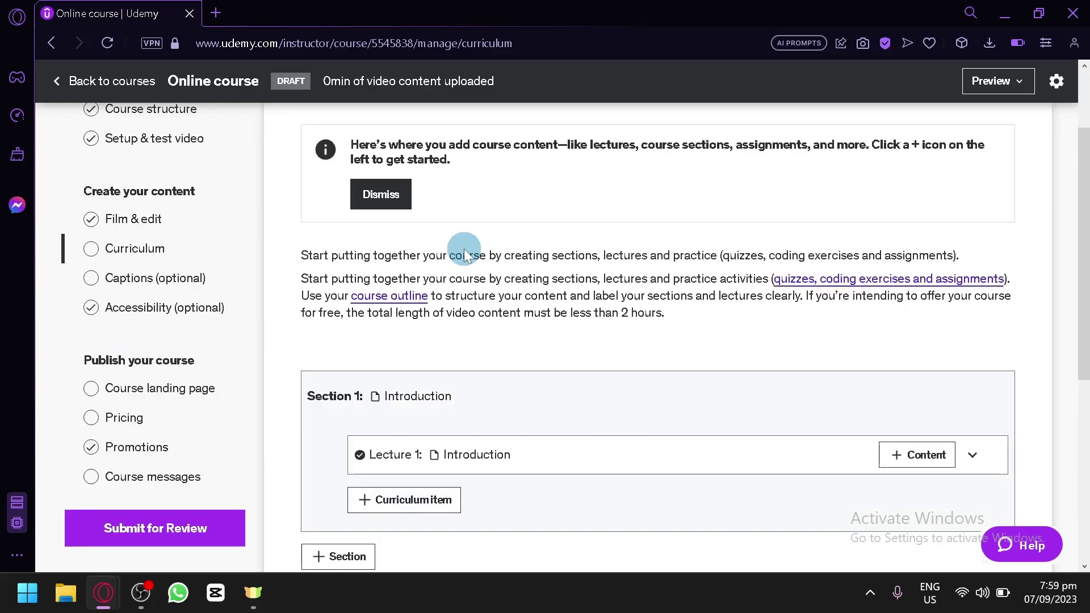
{"action": "scroll", "coordinate": [557, 457], "scroll_direction": "down", "scroll_amount": 2}
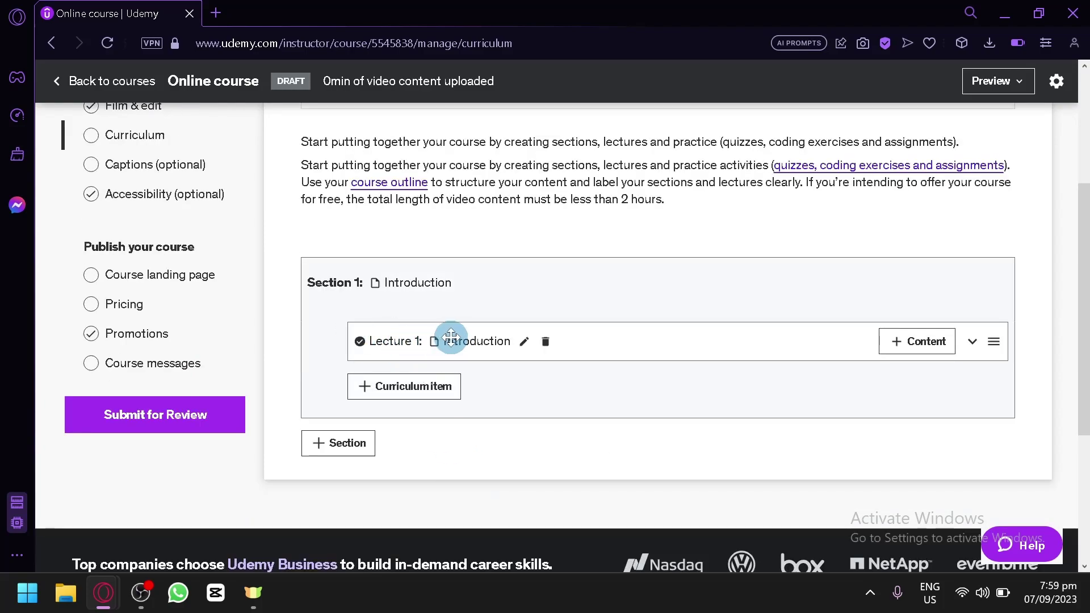
{"action": "left_click", "coordinate": [522, 342]}
{"action": "type", "text": "To jAva"}
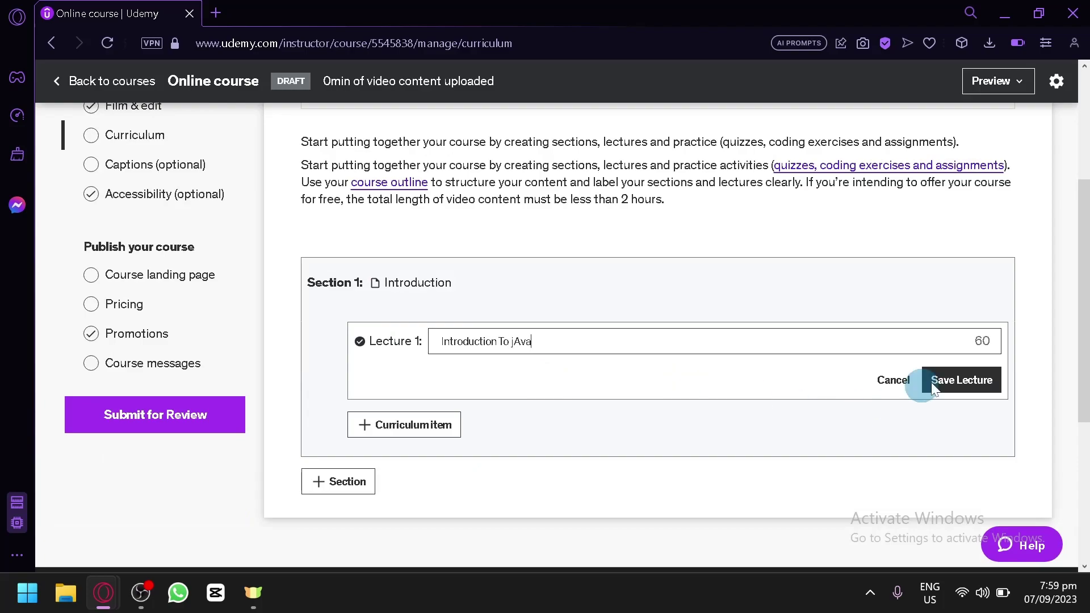
{"action": "left_click", "coordinate": [965, 376]}
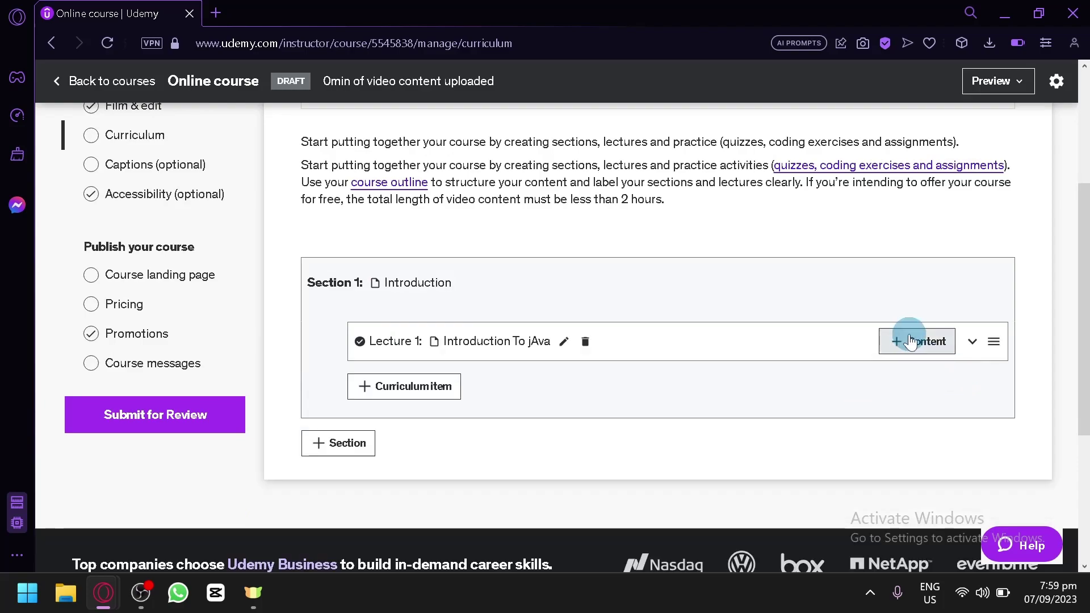
Look over Lecture 1's content-type choices and the options for adding another curriculum item.
{"action": "left_click", "coordinate": [911, 340]}
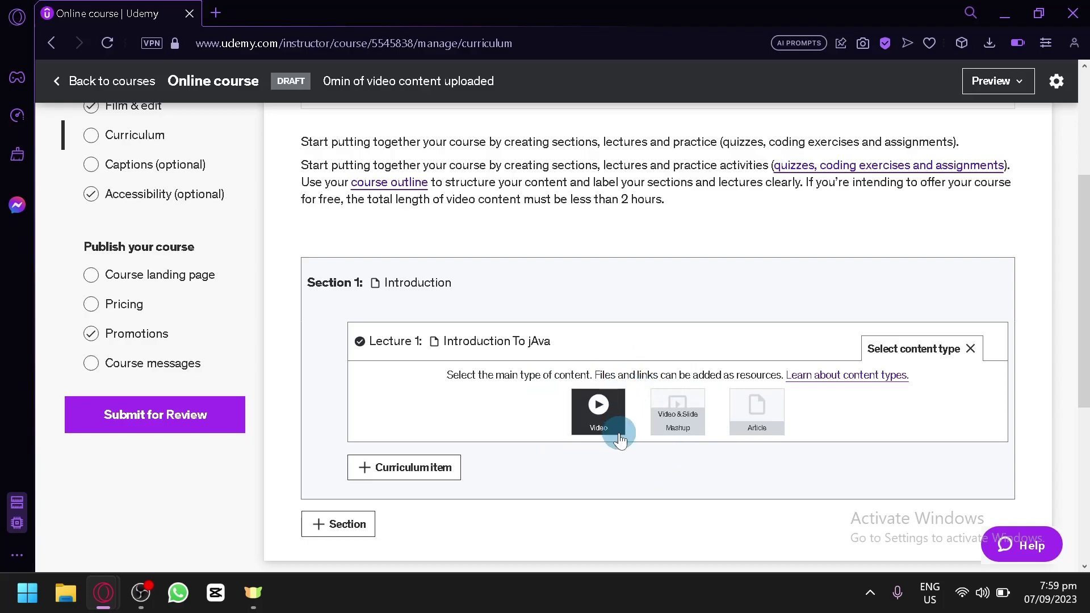
{"action": "left_click", "coordinate": [386, 462]}
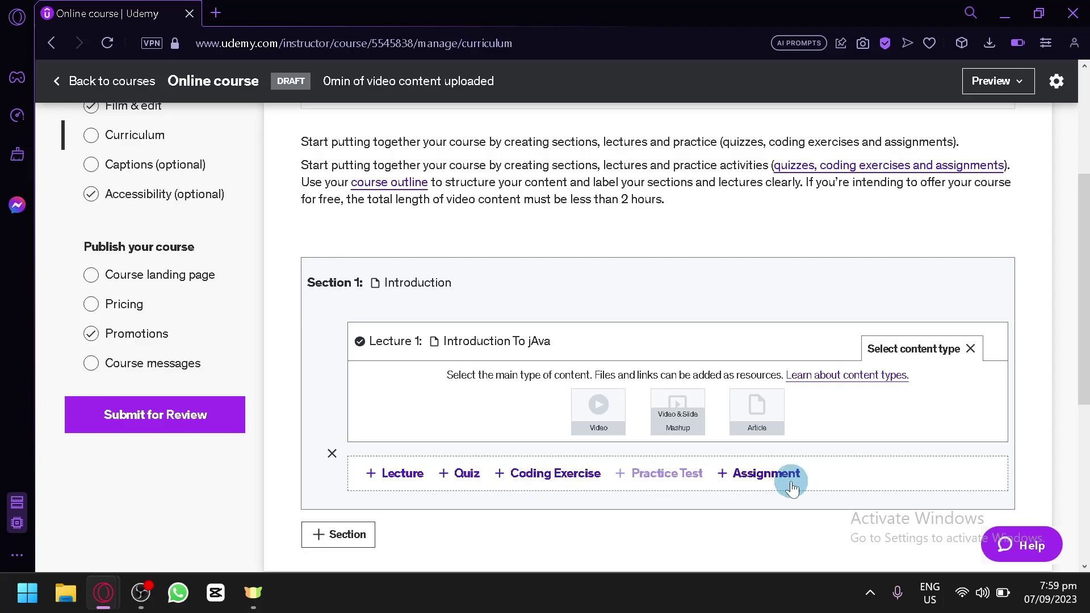
{"action": "scroll", "coordinate": [1046, 441], "scroll_direction": "down", "scroll_amount": 1}
{"action": "scroll", "coordinate": [1026, 426], "scroll_direction": "up", "scroll_amount": 5}
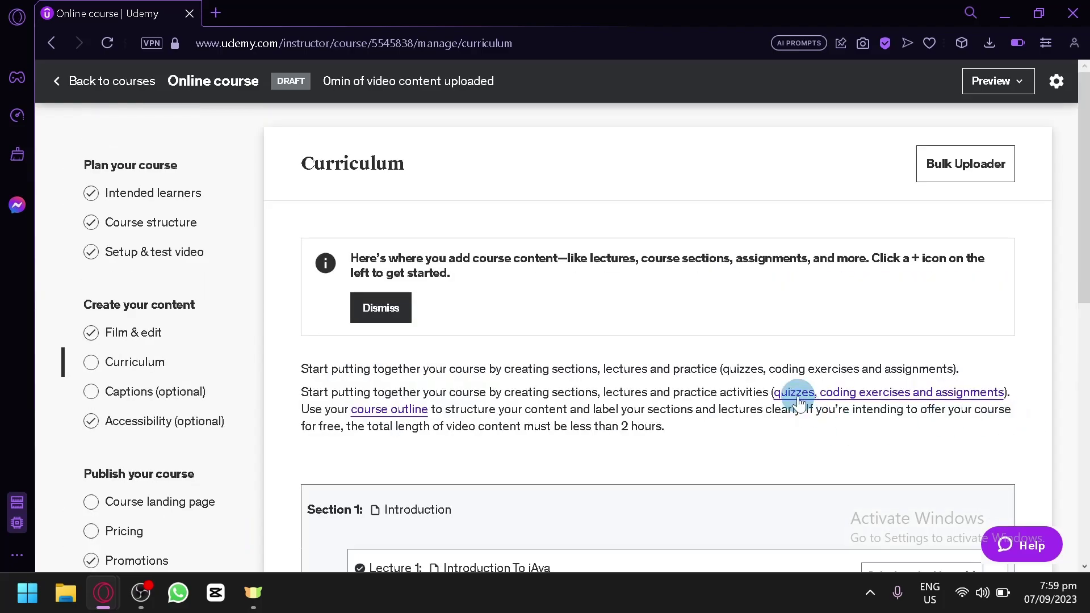
{"action": "scroll", "coordinate": [389, 248], "scroll_direction": "down", "scroll_amount": 4}
{"action": "scroll", "coordinate": [255, 238], "scroll_direction": "up", "scroll_amount": 4}
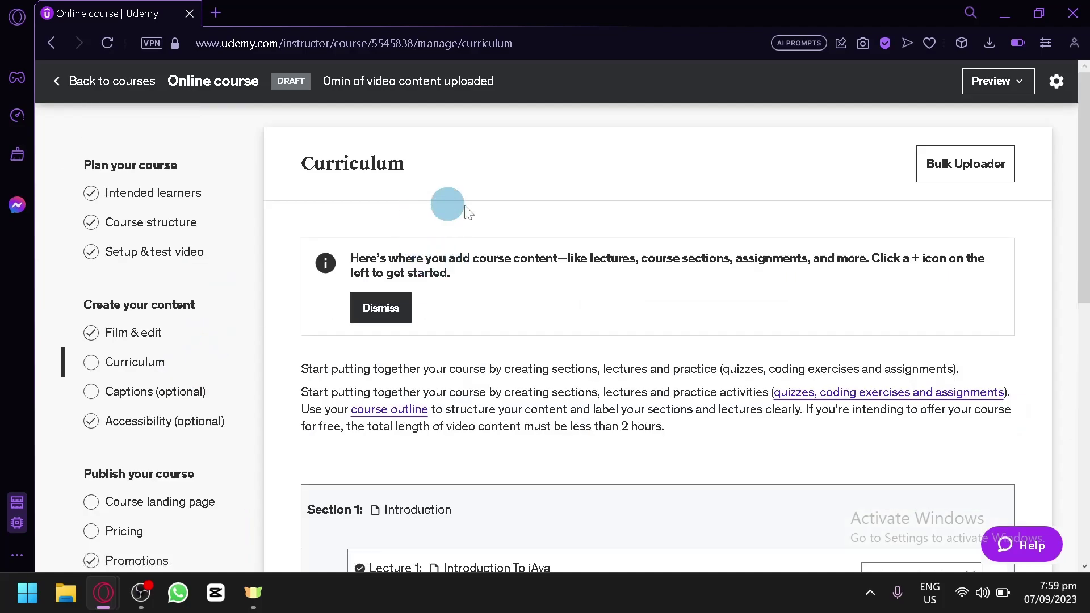
{"action": "scroll", "coordinate": [179, 391], "scroll_direction": "down", "scroll_amount": 2}
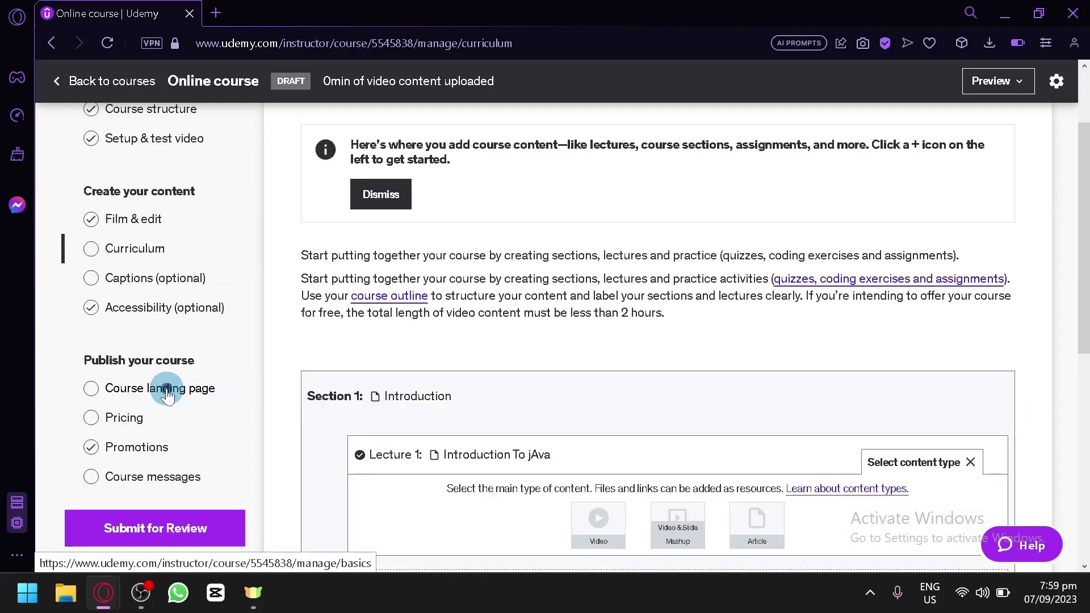
On the course landing page, set the level to Beginner Level and the category to IT & Software.
{"action": "left_click", "coordinate": [167, 391]}
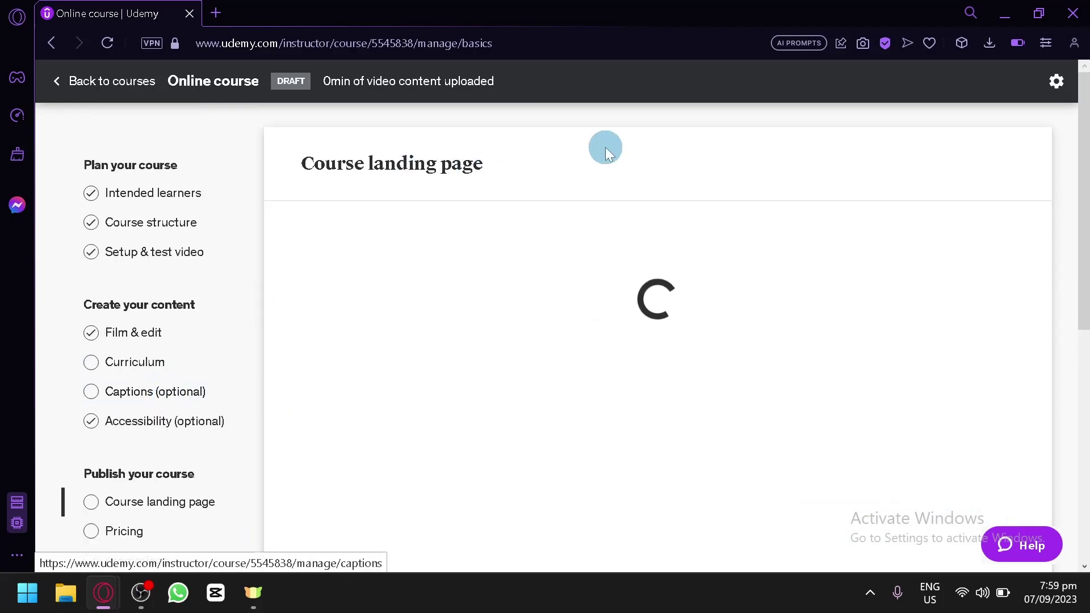
{"action": "scroll", "coordinate": [483, 250], "scroll_direction": "down", "scroll_amount": 2}
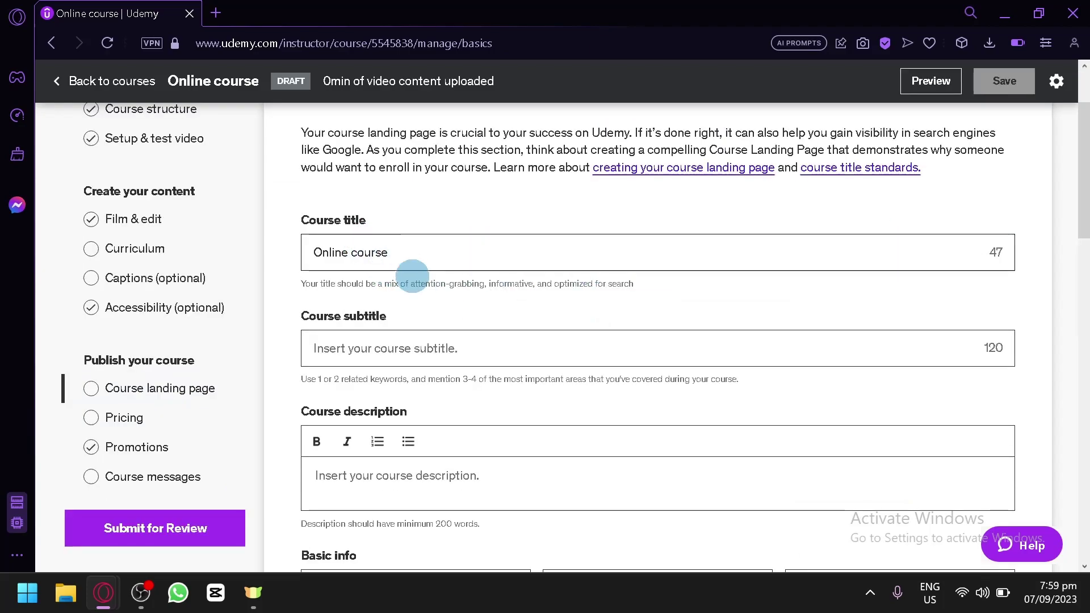
{"action": "scroll", "coordinate": [412, 276], "scroll_direction": "down", "scroll_amount": 6}
{"action": "scroll", "coordinate": [397, 239], "scroll_direction": "up", "scroll_amount": 2}
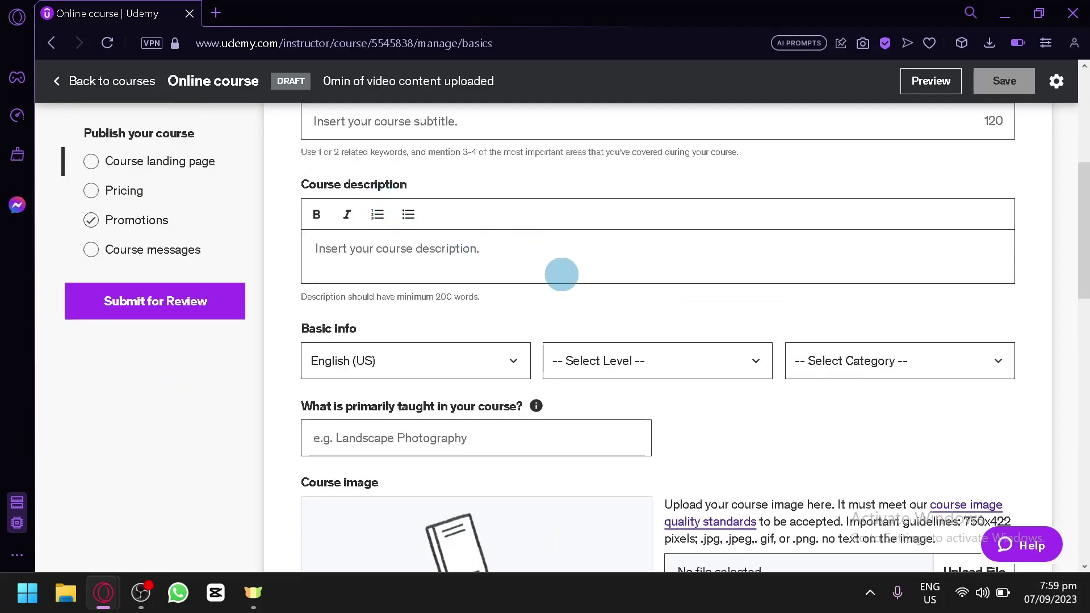
{"action": "scroll", "coordinate": [721, 298], "scroll_direction": "down", "scroll_amount": 2}
{"action": "left_click", "coordinate": [660, 250]}
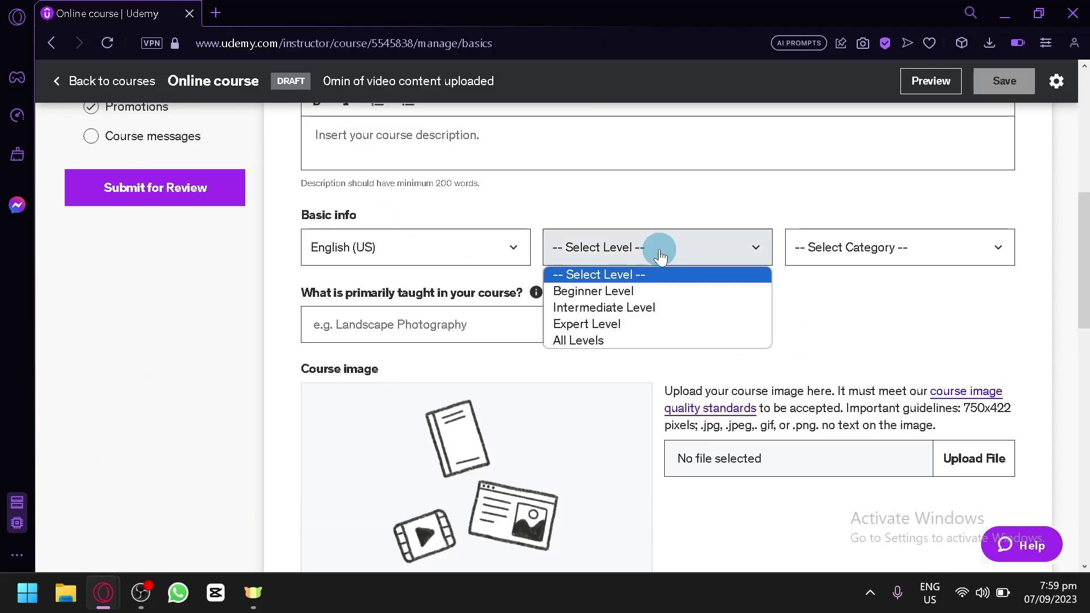
{"action": "left_click", "coordinate": [863, 250]}
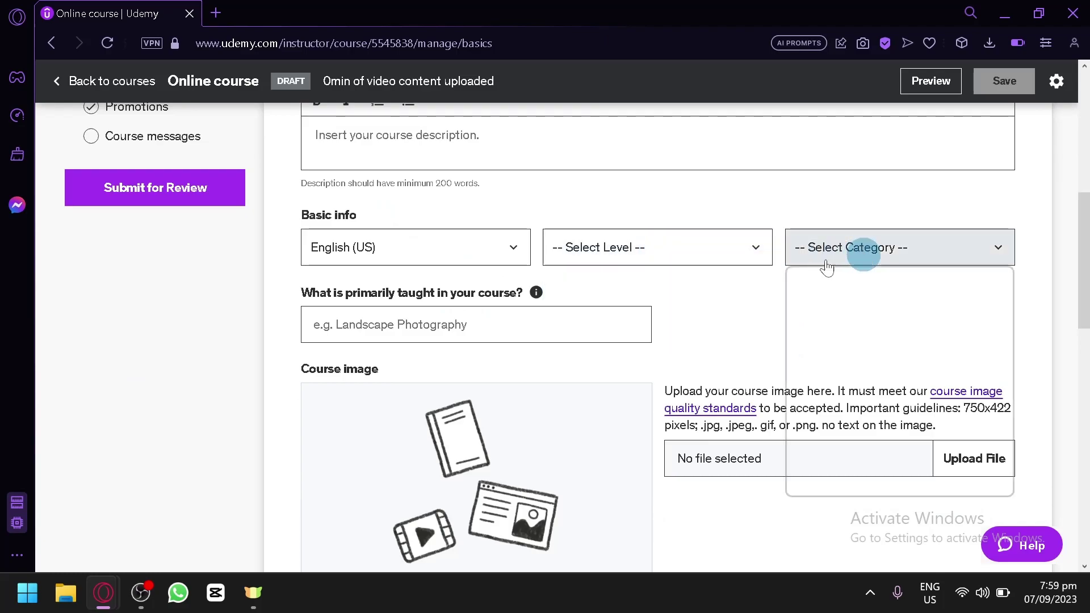
{"action": "left_click", "coordinate": [671, 246]}
{"action": "left_click", "coordinate": [654, 293]}
{"action": "left_click", "coordinate": [889, 261]}
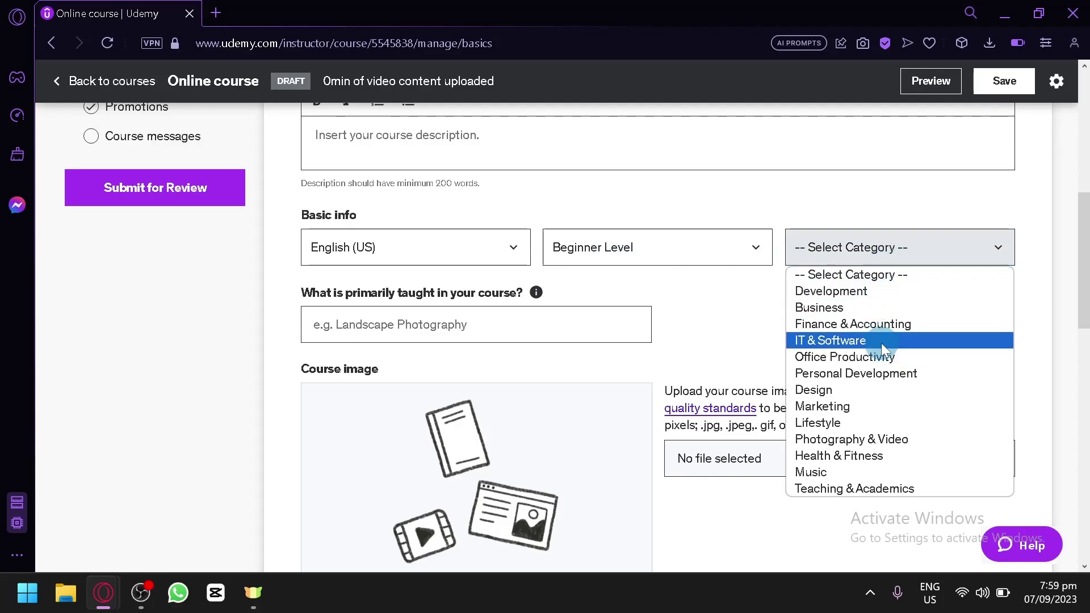
{"action": "left_click", "coordinate": [881, 343]}
Set 'What is primarily taught in your course' to Java.
{"action": "scroll", "coordinate": [438, 333], "scroll_direction": "up", "scroll_amount": 2}
{"action": "scroll", "coordinate": [487, 363], "scroll_direction": "down", "scroll_amount": 2}
{"action": "left_click", "coordinate": [487, 370]}
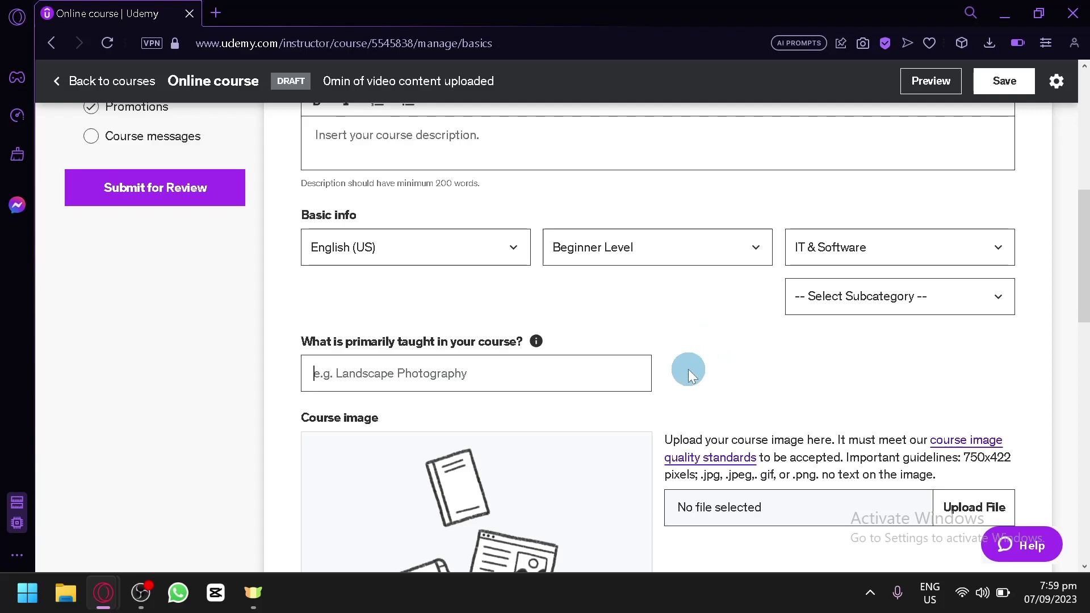
{"action": "scroll", "coordinate": [688, 374], "scroll_direction": "down", "scroll_amount": 2}
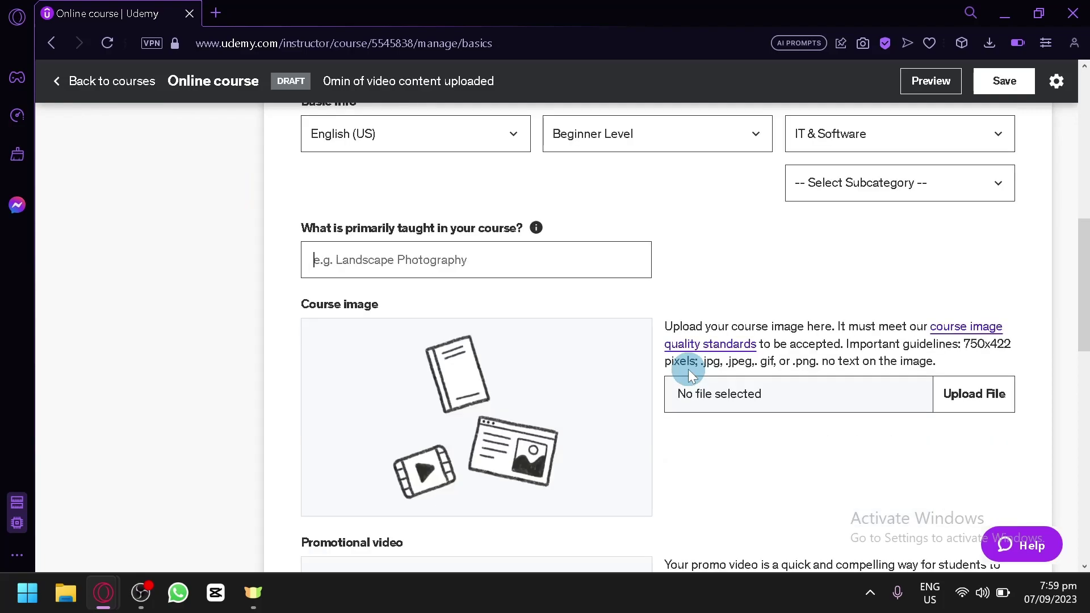
{"action": "type", "text": "Java"}
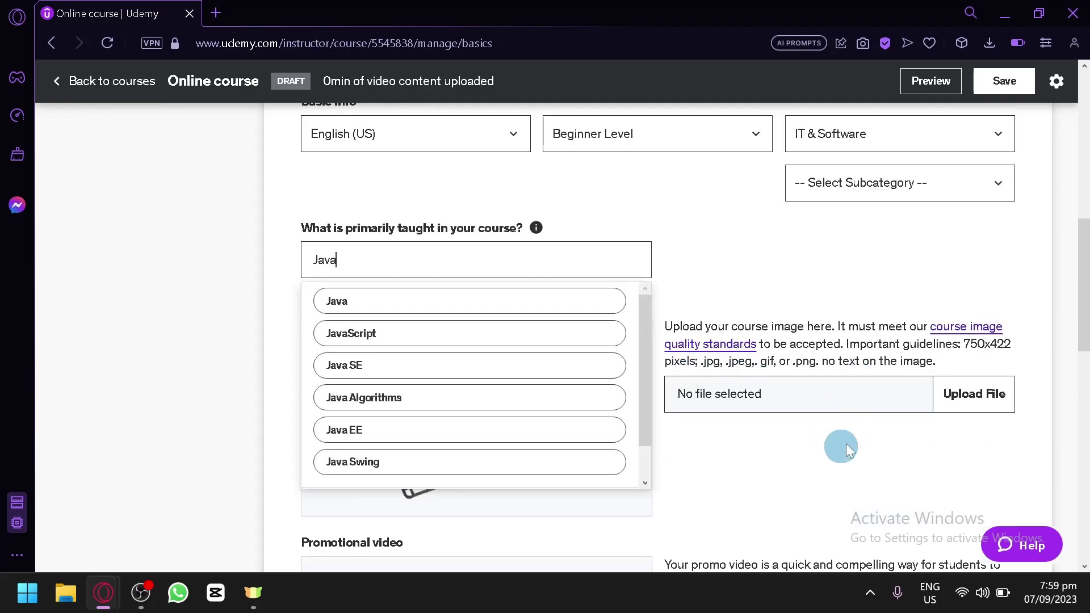
{"action": "left_click", "coordinate": [1030, 307]}
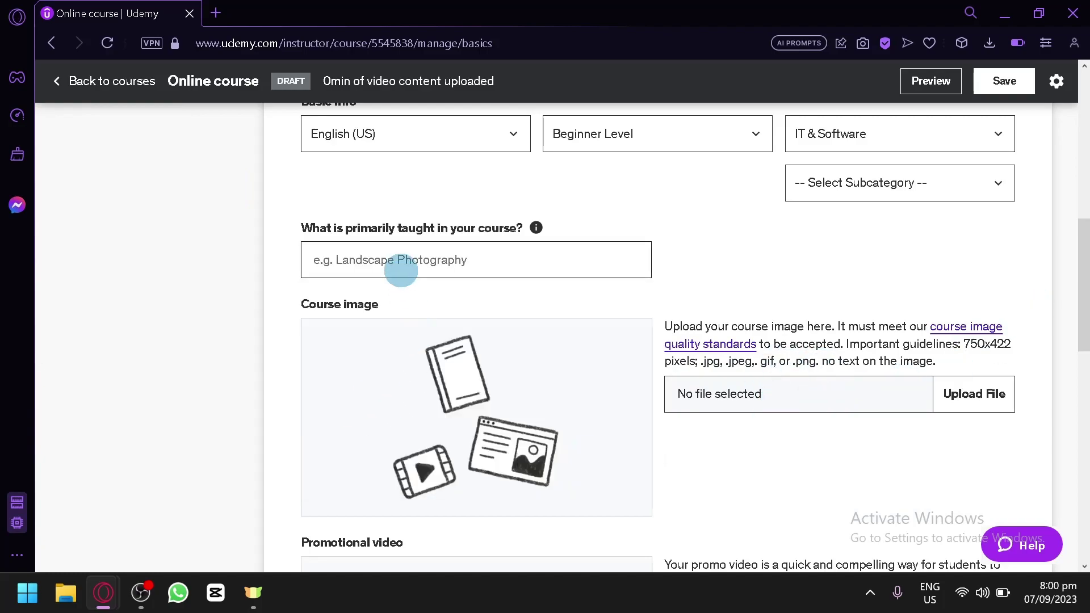
{"action": "type", "text": "java"}
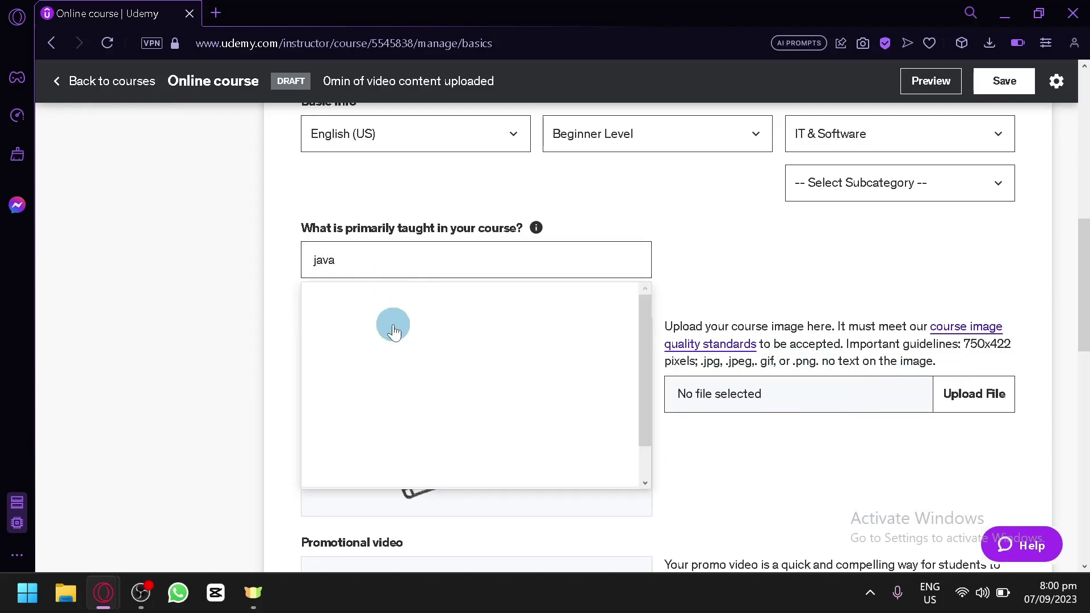
{"action": "left_click", "coordinate": [391, 300]}
{"action": "scroll", "coordinate": [284, 357], "scroll_direction": "down", "scroll_amount": 4}
{"action": "scroll", "coordinate": [282, 355], "scroll_direction": "up", "scroll_amount": 2}
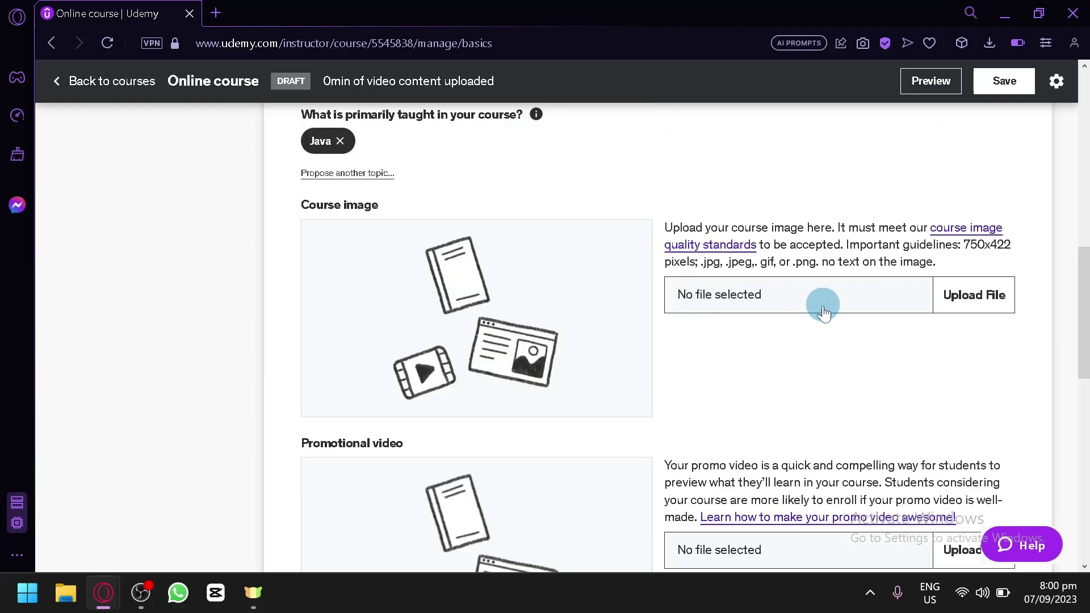
{"action": "scroll", "coordinate": [492, 252], "scroll_direction": "down", "scroll_amount": 7}
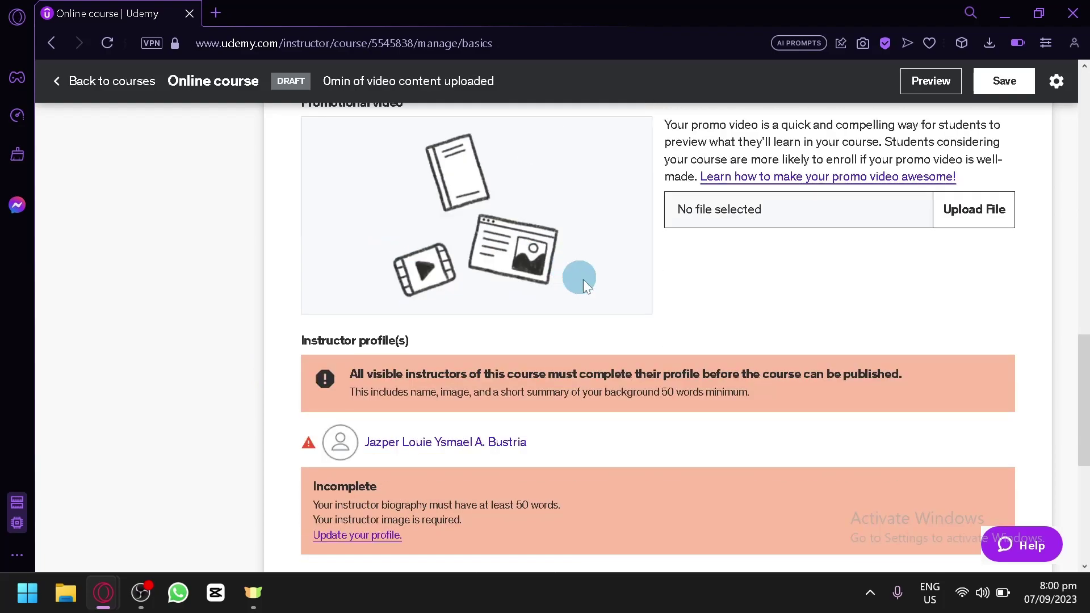
{"action": "scroll", "coordinate": [720, 396], "scroll_direction": "up", "scroll_amount": 3}
{"action": "scroll", "coordinate": [688, 410], "scroll_direction": "up", "scroll_amount": 12}
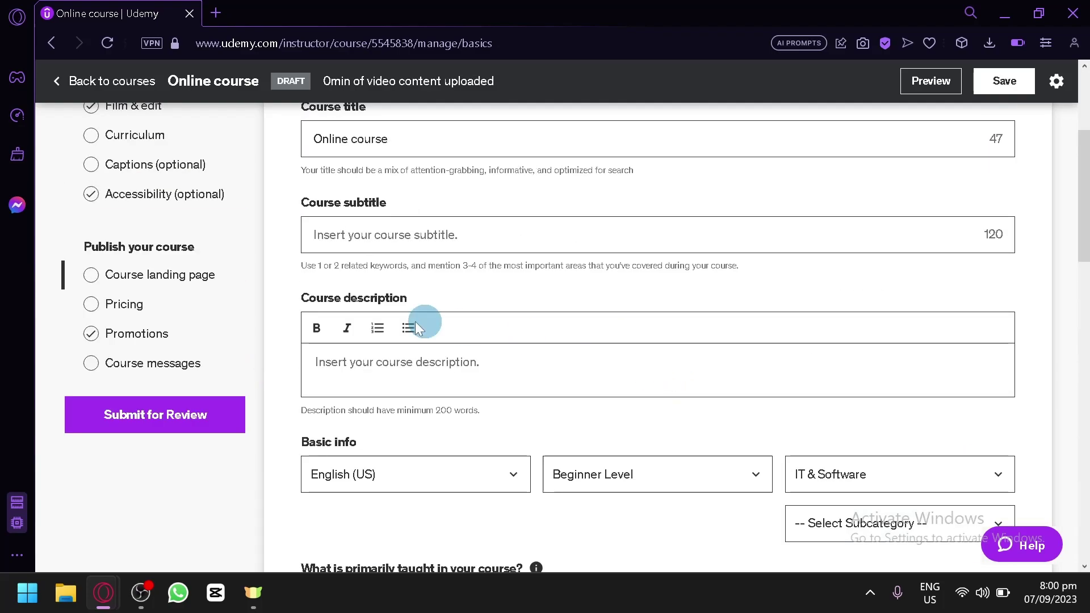
{"action": "scroll", "coordinate": [170, 318], "scroll_direction": "up", "scroll_amount": 2}
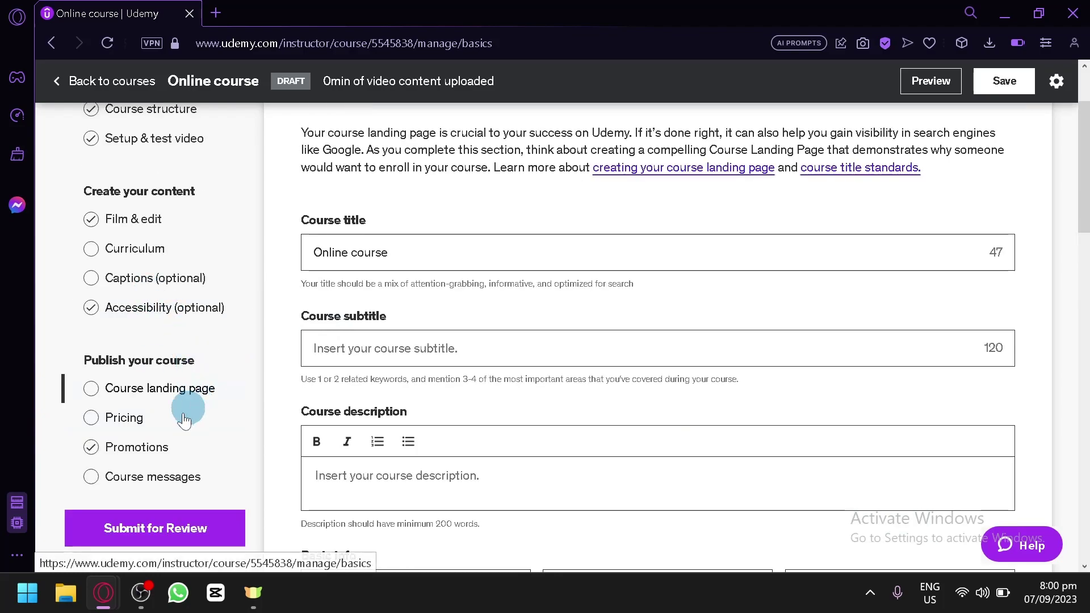
Go to the Pricing section, confirming leaving the landing page despite unsaved changes.
{"action": "left_click", "coordinate": [117, 427]}
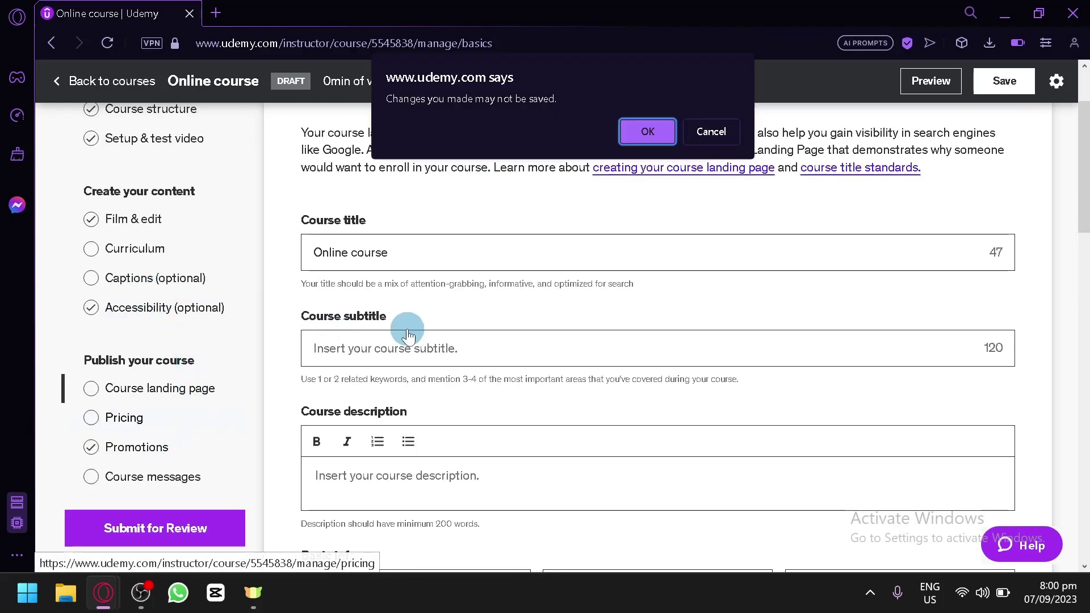
{"action": "left_click", "coordinate": [711, 131]}
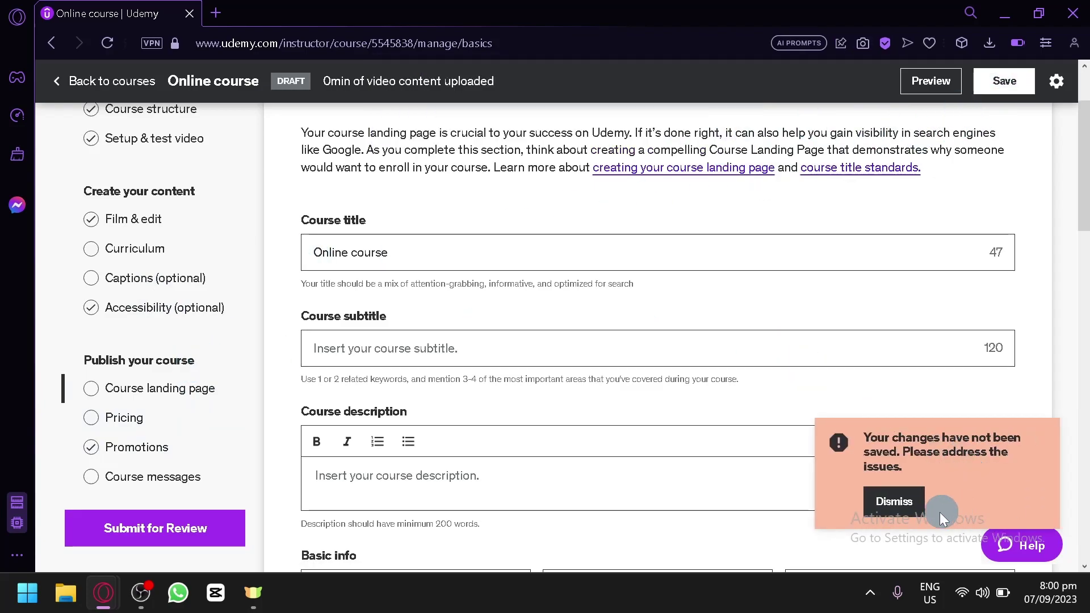
{"action": "left_click", "coordinate": [897, 502]}
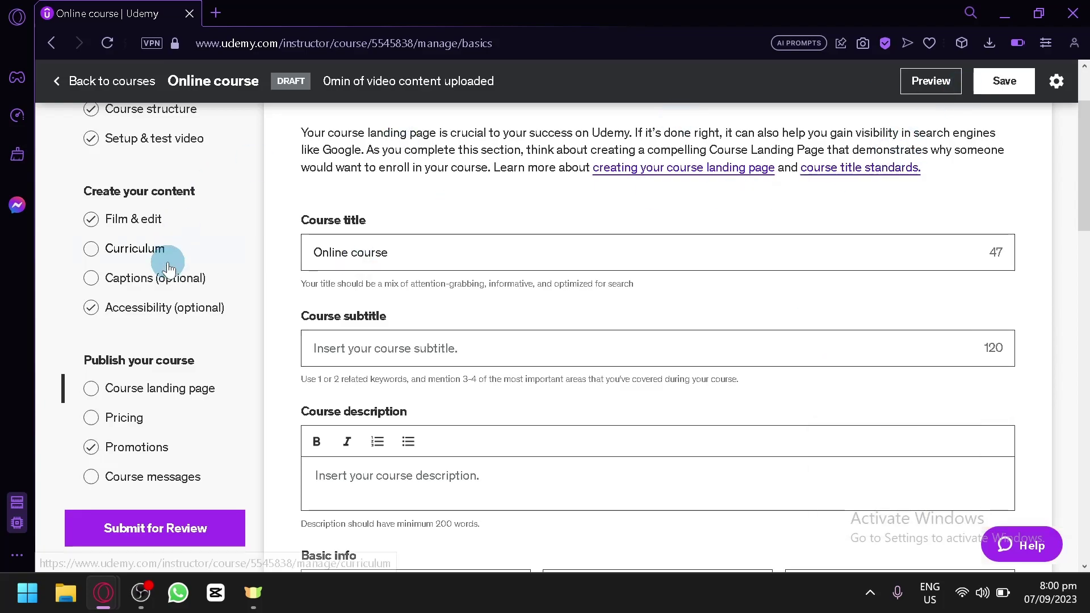
{"action": "left_click", "coordinate": [145, 413]}
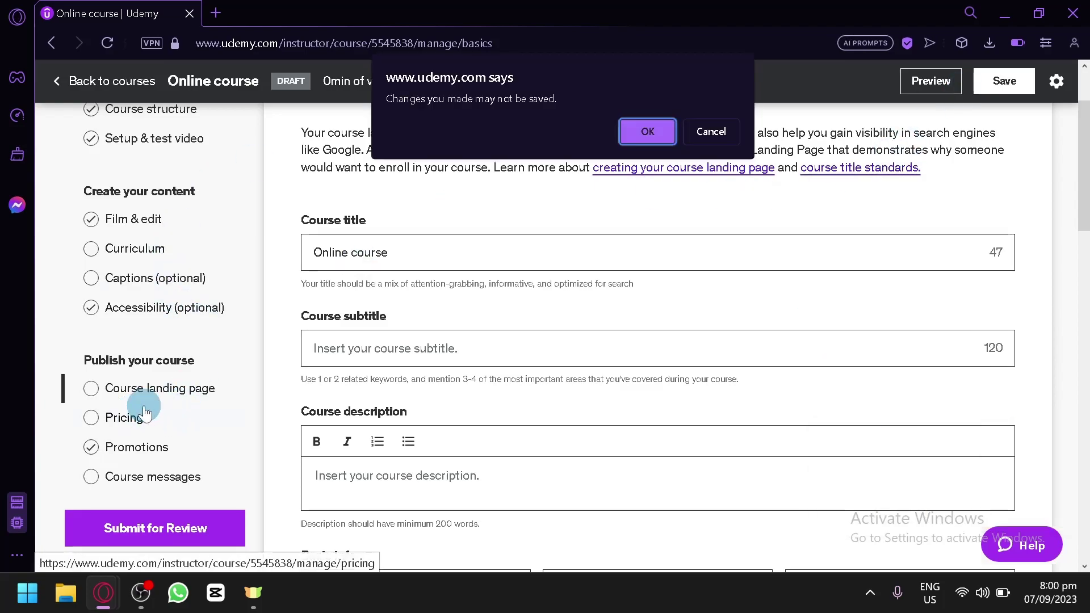
{"action": "left_click", "coordinate": [654, 137]}
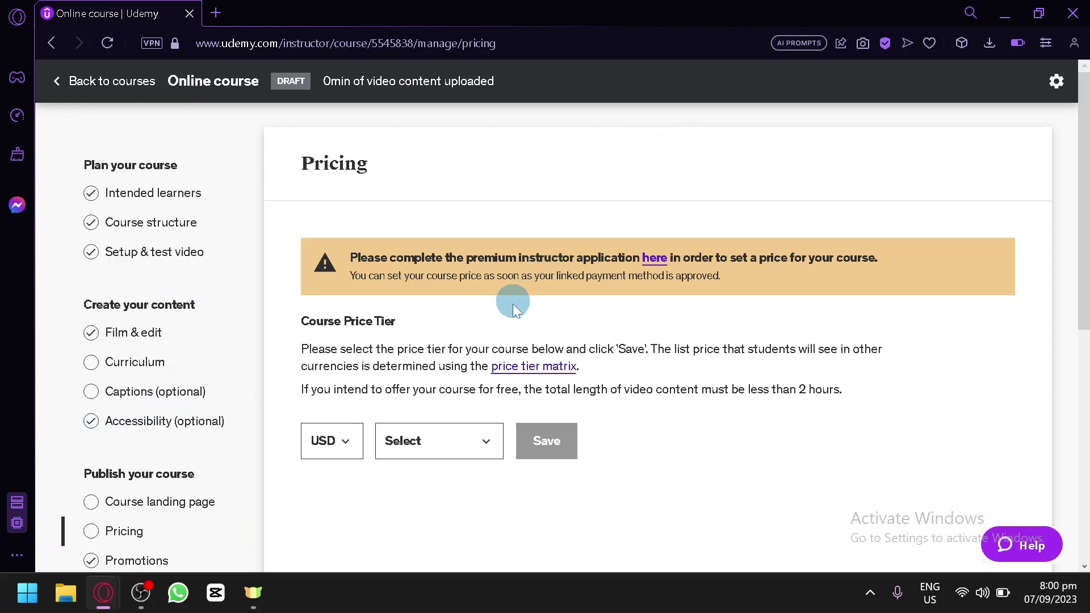
Browse the list of currencies on the Pricing page.
{"action": "scroll", "coordinate": [513, 304], "scroll_direction": "down", "scroll_amount": 2}
{"action": "left_click", "coordinate": [347, 328]}
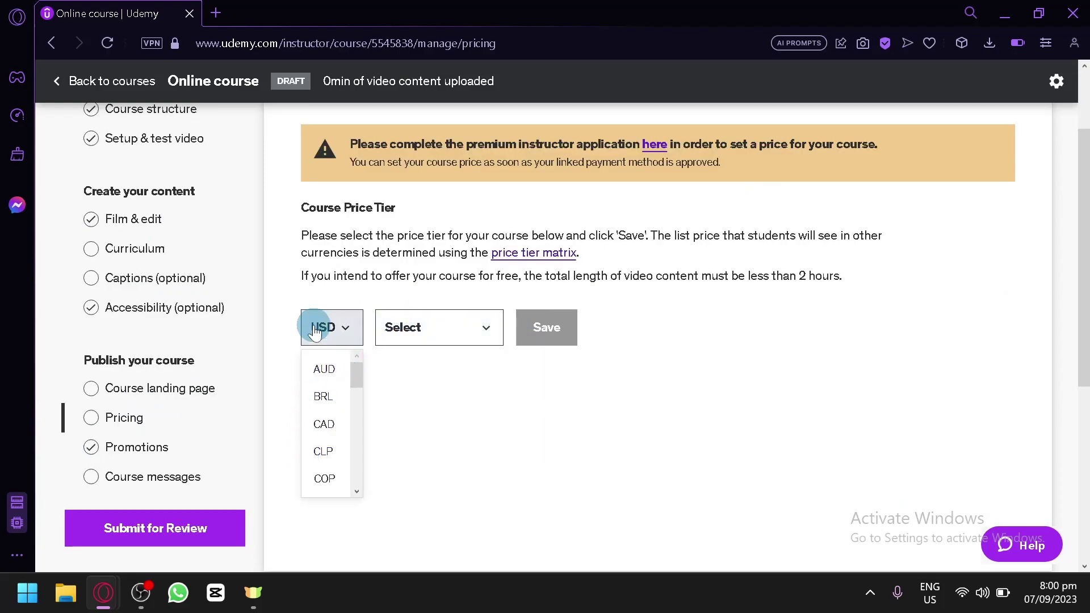
{"action": "scroll", "coordinate": [347, 394], "scroll_direction": "down", "scroll_amount": 5}
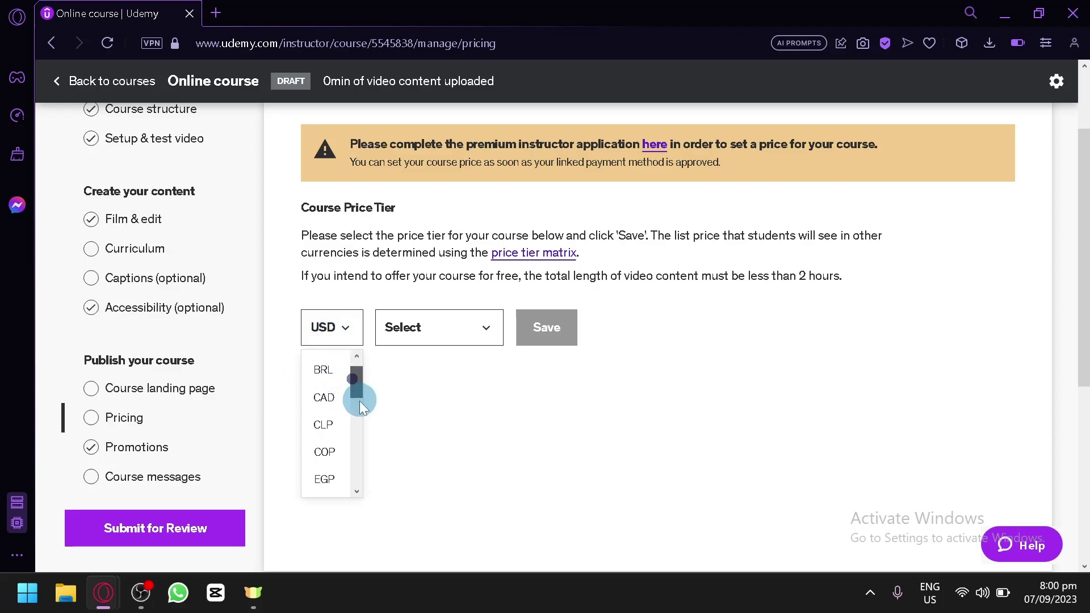
{"action": "scroll", "coordinate": [353, 415], "scroll_direction": "up", "scroll_amount": 5}
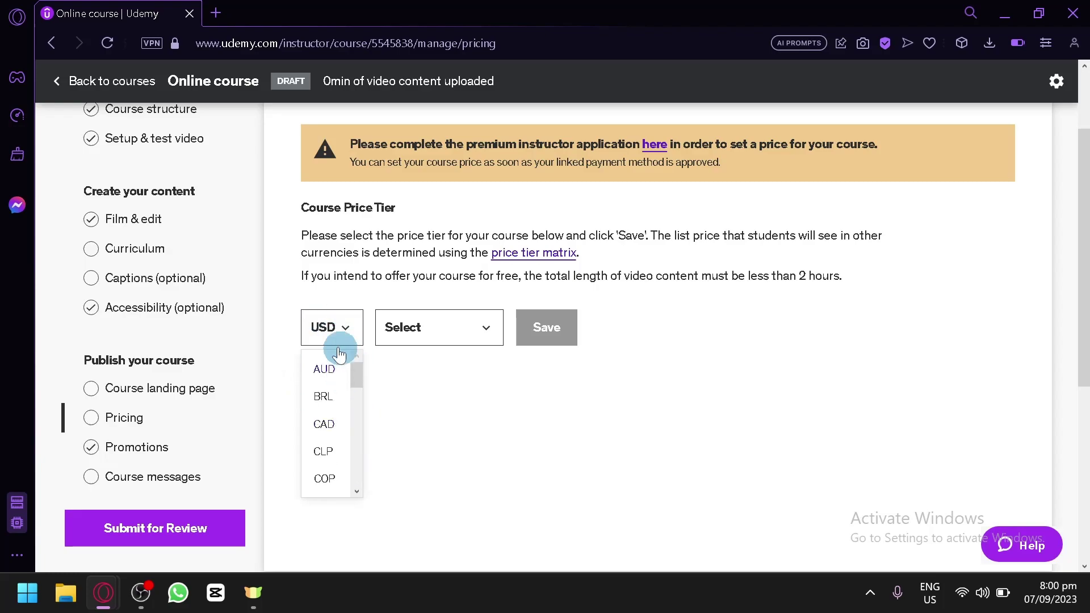
Look through the price tiers, open the price tier matrix PDF, then return to the pricing page.
{"action": "left_click", "coordinate": [438, 329]}
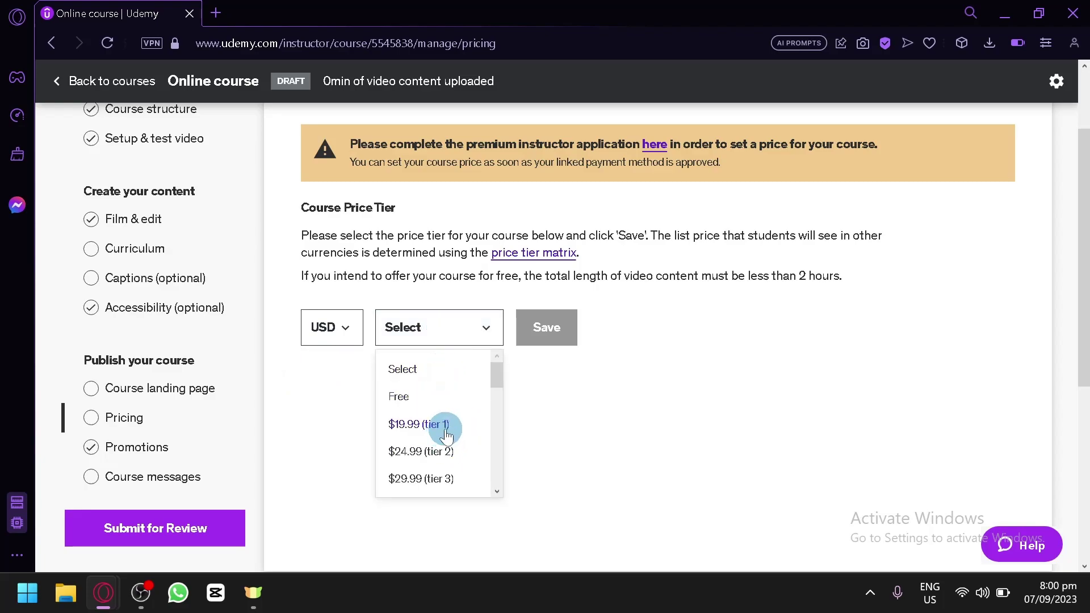
{"action": "scroll", "coordinate": [437, 420], "scroll_direction": "down", "scroll_amount": 8}
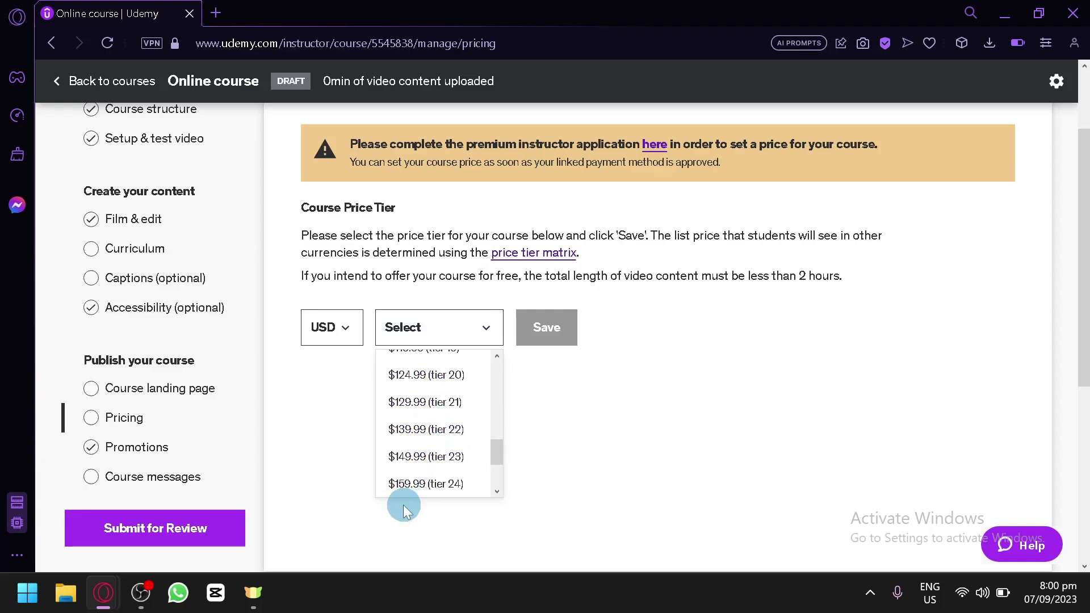
{"action": "scroll", "coordinate": [414, 420], "scroll_direction": "down", "scroll_amount": 2}
{"action": "scroll", "coordinate": [432, 442], "scroll_direction": "up", "scroll_amount": 10}
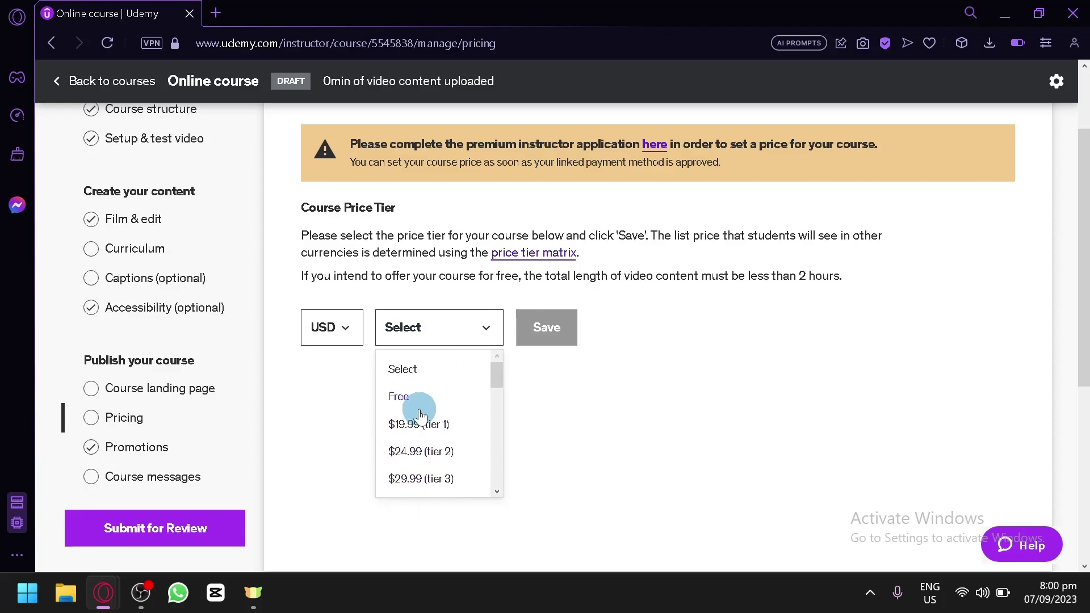
{"action": "left_click", "coordinate": [549, 260]}
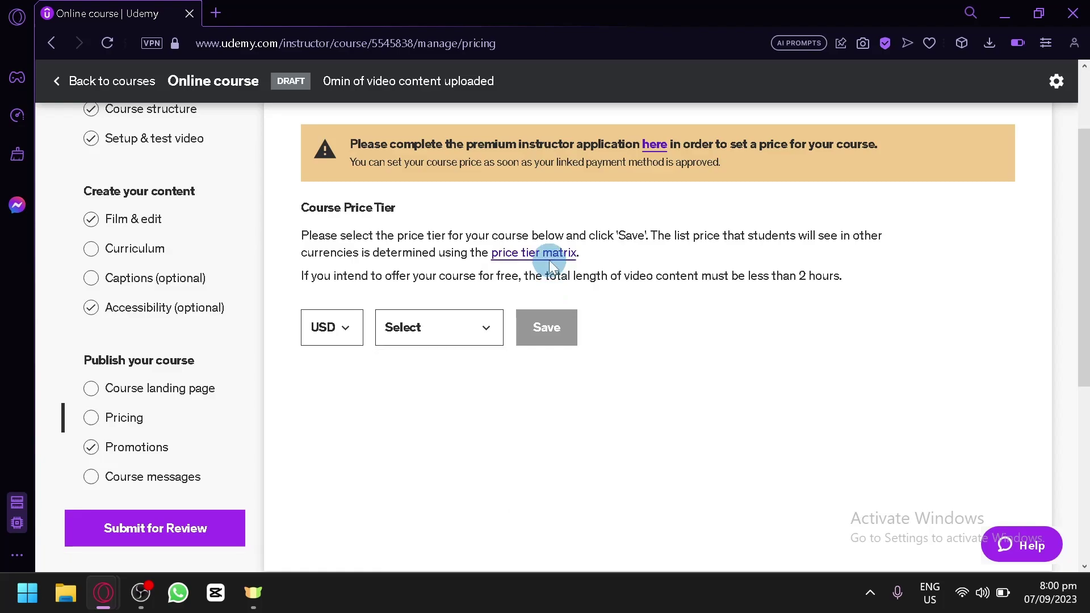
{"action": "left_click", "coordinate": [550, 260]}
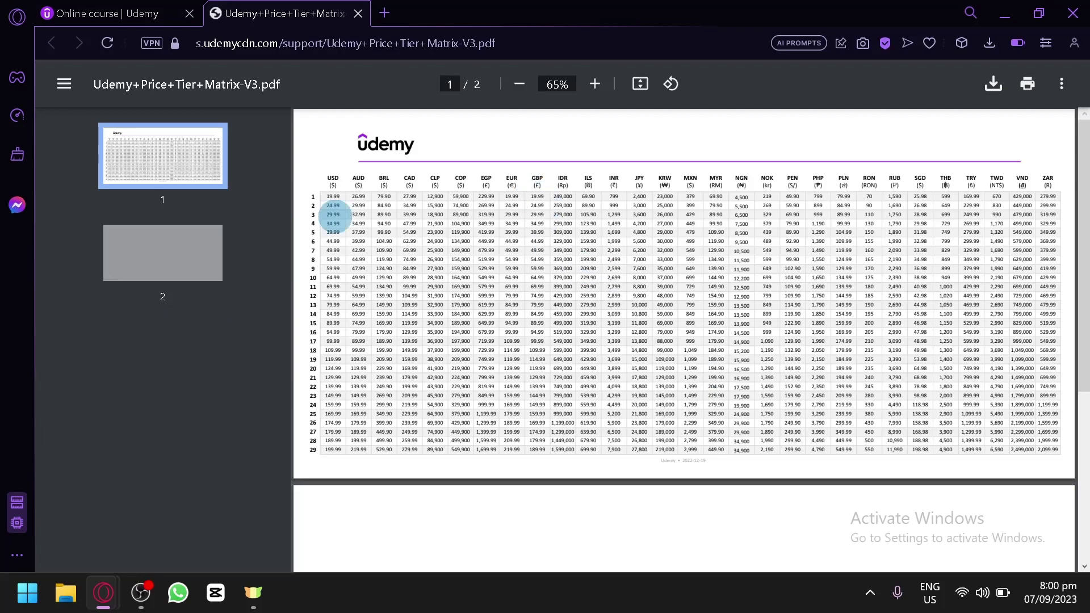
{"action": "left_click", "coordinate": [164, 12]}
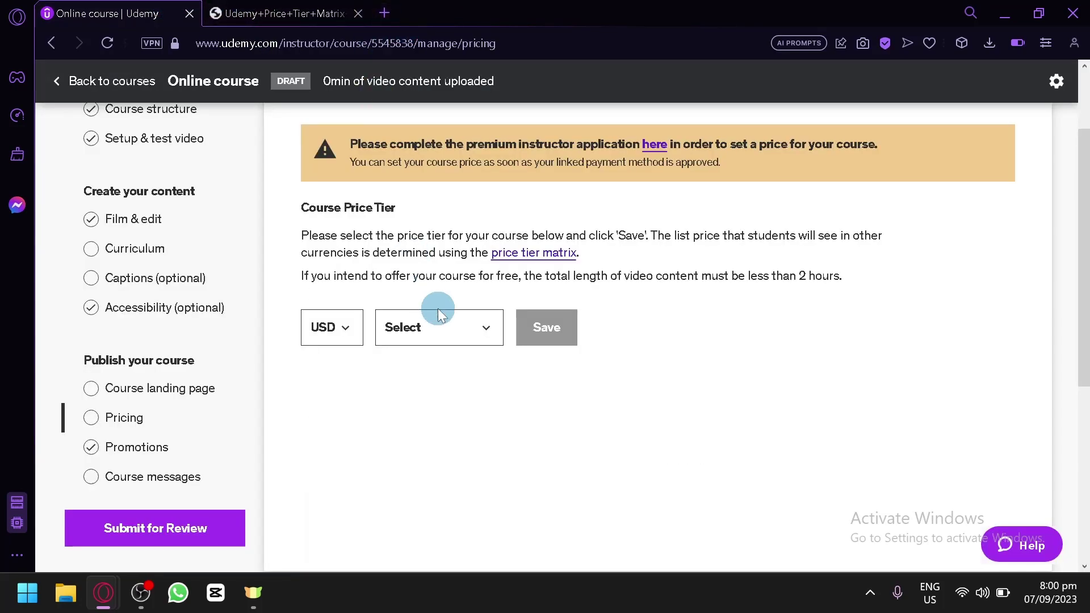
Choose $19.99 (tier 1) as the price, keeping the currency as USD.
{"action": "left_click", "coordinate": [441, 325]}
{"action": "left_click", "coordinate": [422, 423]}
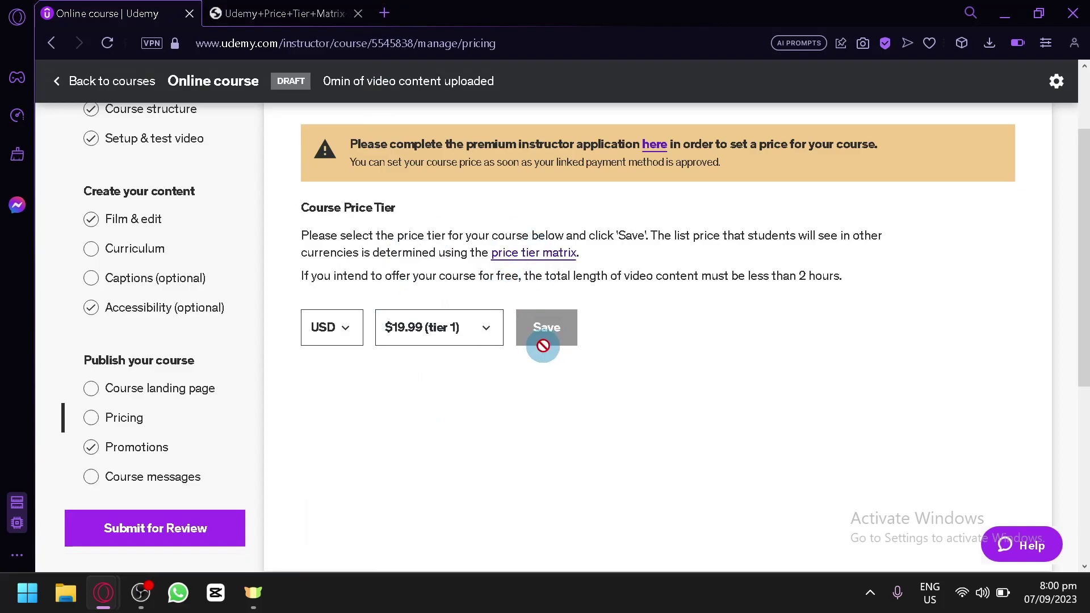
{"action": "left_click_drag", "start_coordinate": [294, 276], "coordinate": [632, 299]}
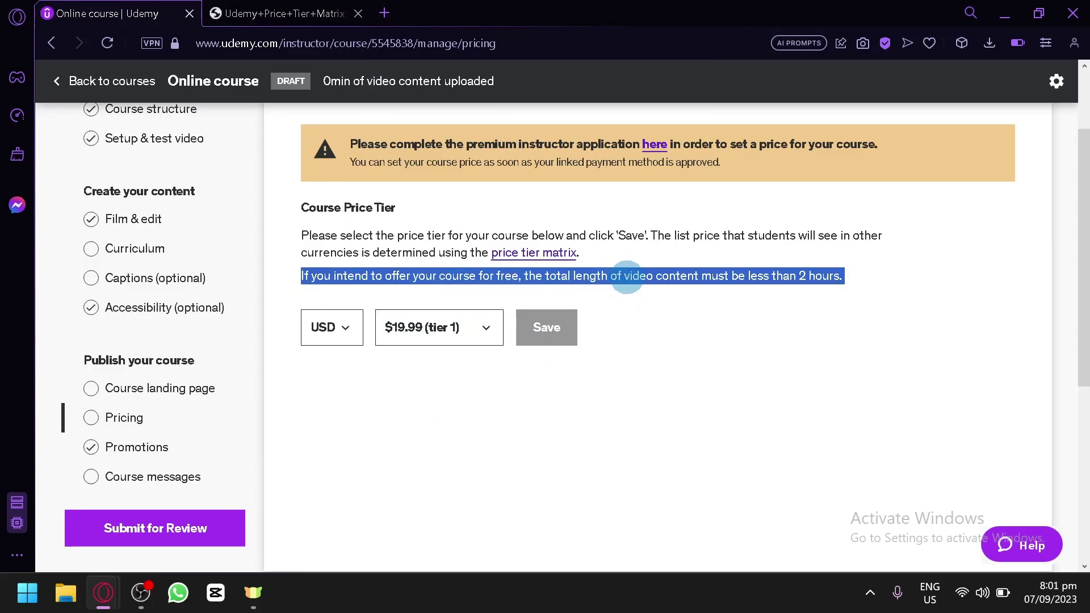
{"action": "left_click", "coordinate": [744, 285]}
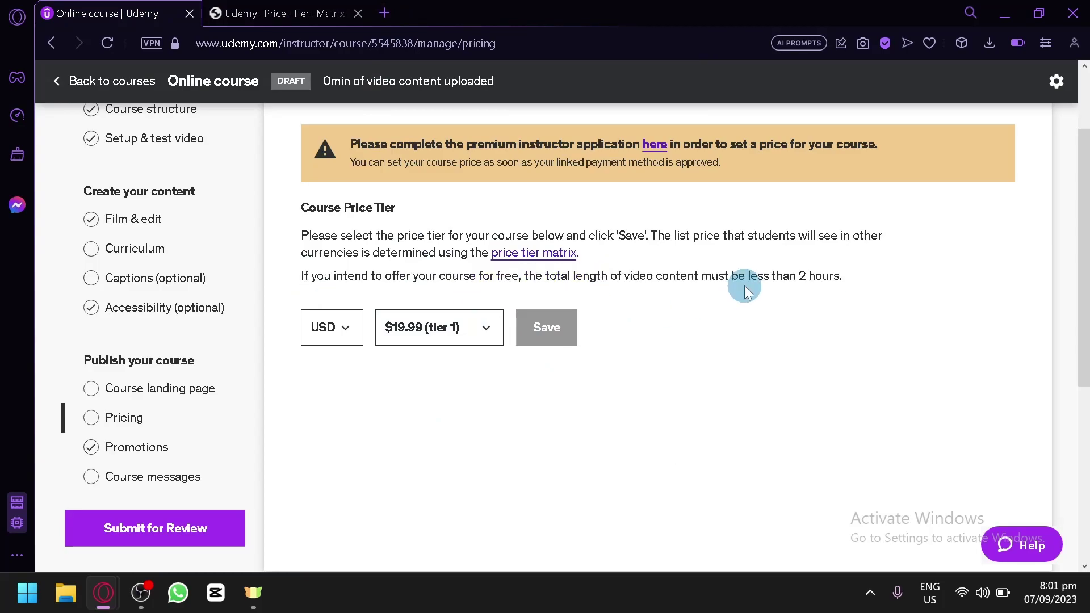
{"action": "scroll", "coordinate": [681, 363], "scroll_direction": "down", "scroll_amount": 5}
{"action": "scroll", "coordinate": [397, 340], "scroll_direction": "up", "scroll_amount": 4}
{"action": "scroll", "coordinate": [306, 295], "scroll_direction": "up", "scroll_amount": 4}
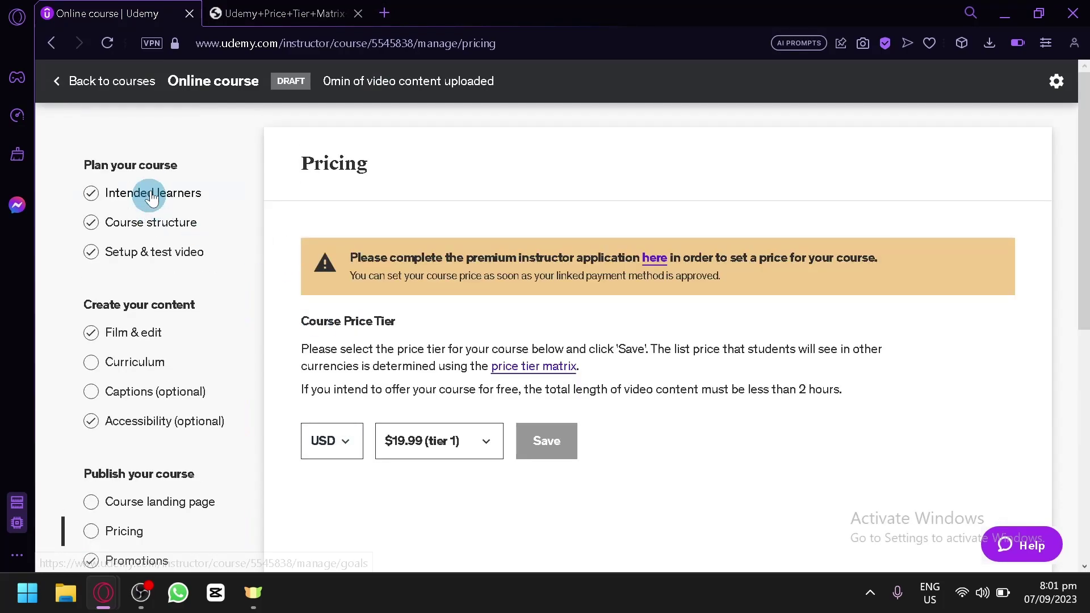
{"action": "scroll", "coordinate": [170, 239], "scroll_direction": "down", "scroll_amount": 4}
{"action": "scroll", "coordinate": [190, 301], "scroll_direction": "up", "scroll_amount": 4}
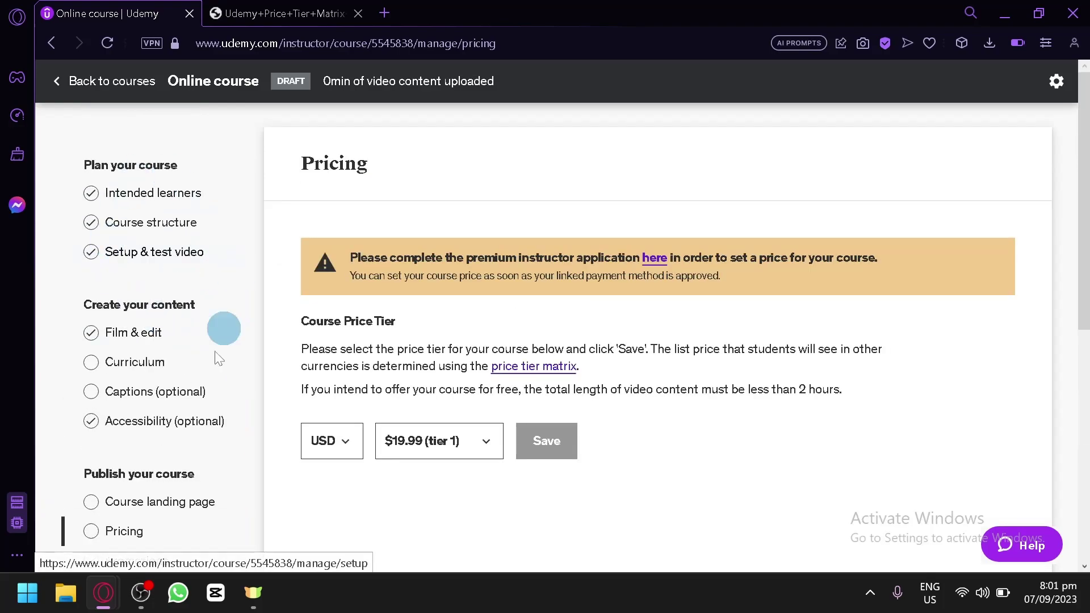
{"action": "scroll", "coordinate": [148, 352], "scroll_direction": "down", "scroll_amount": 4}
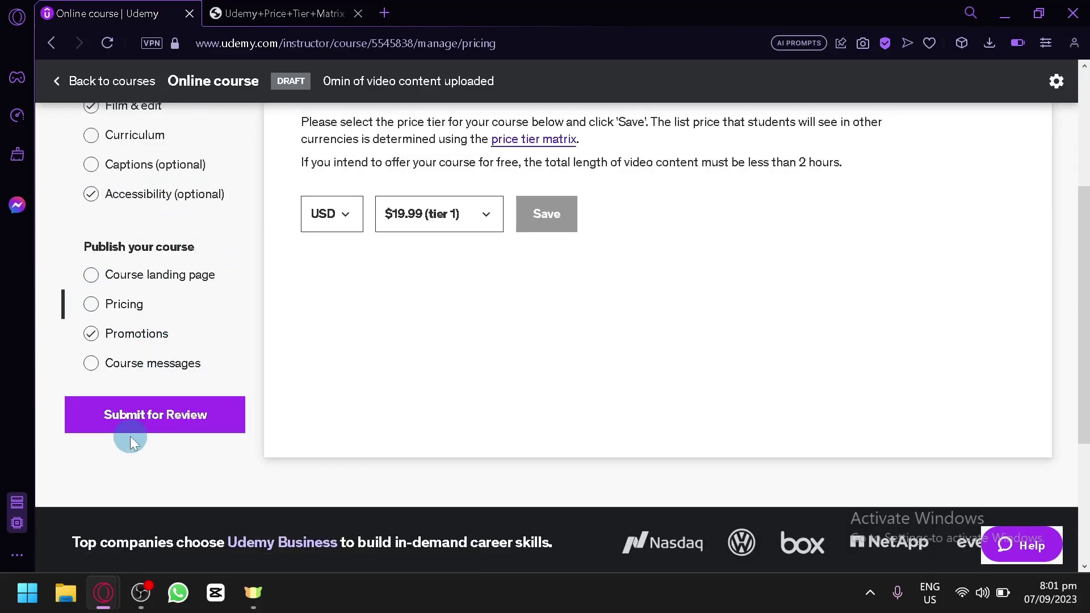